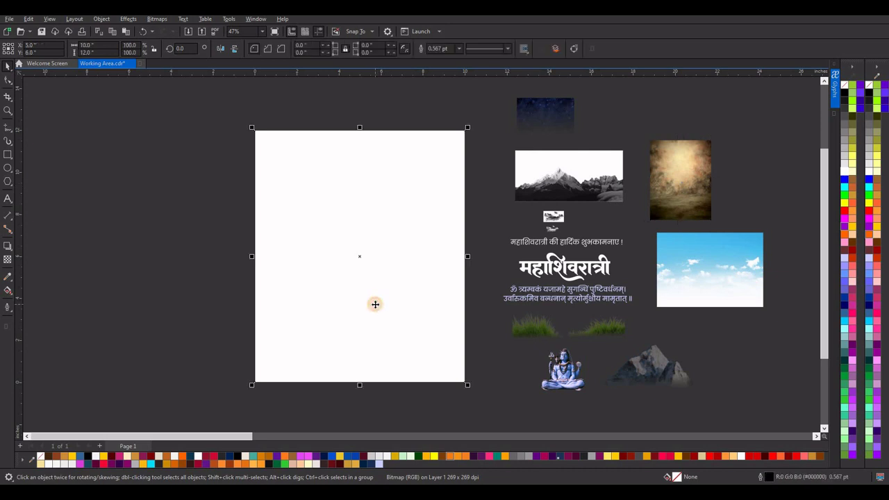
# Remove the page rectangle's outline and give it a horizontal fountain fill from dark navy #022342 to a slightly lighter navy.
pyautogui.click(843, 100)
pyautogui.rightClick(38, 459)
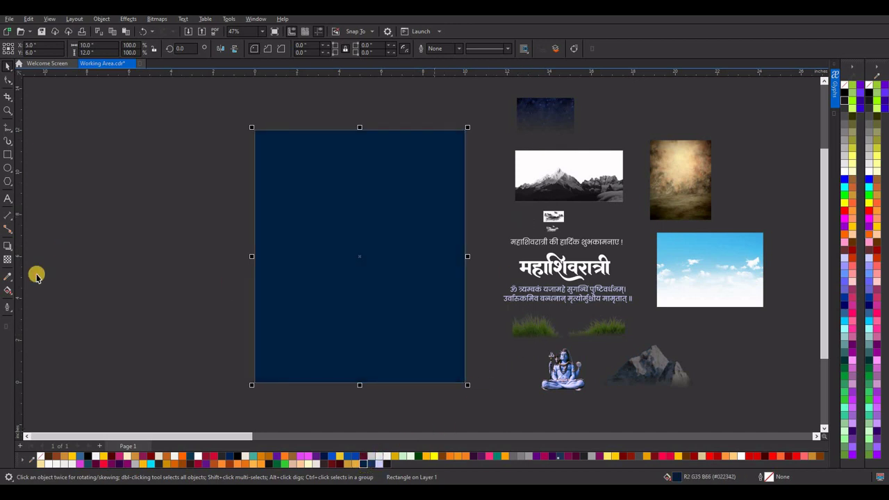
pyautogui.click(8, 292)
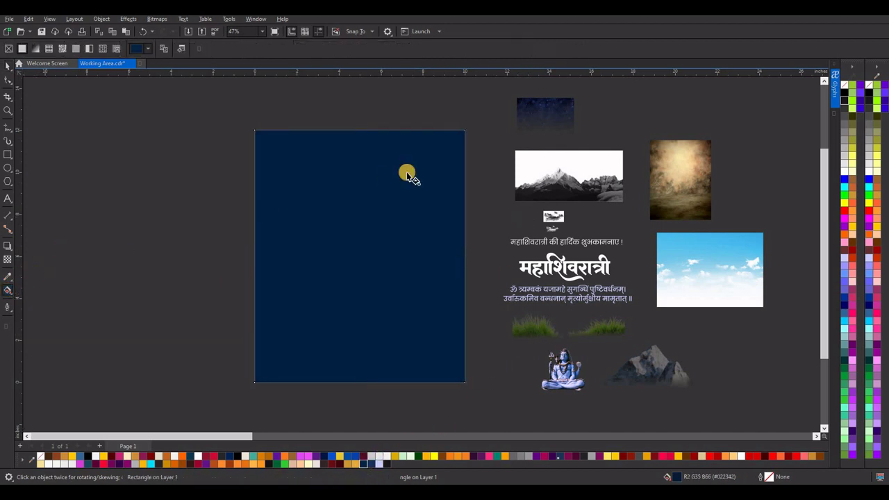
pyautogui.click(373, 171)
pyautogui.moveTo(259, 163); pyautogui.dragTo(266, 160)
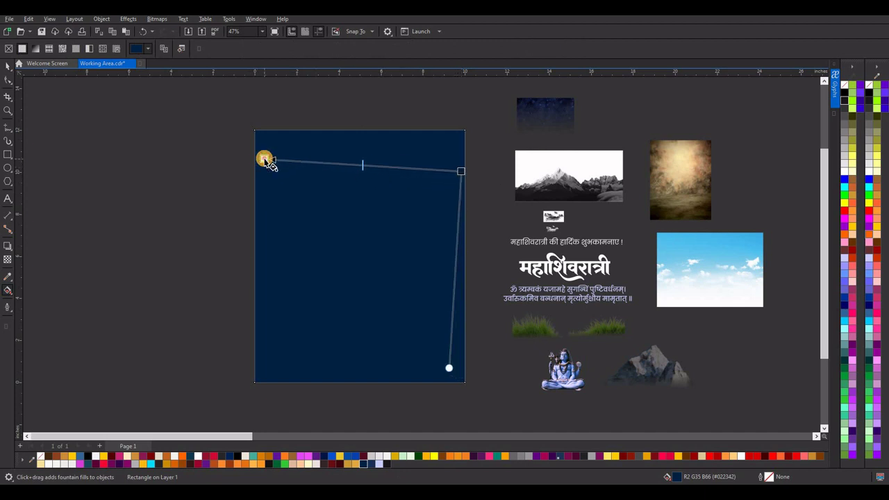
pyautogui.click(265, 161)
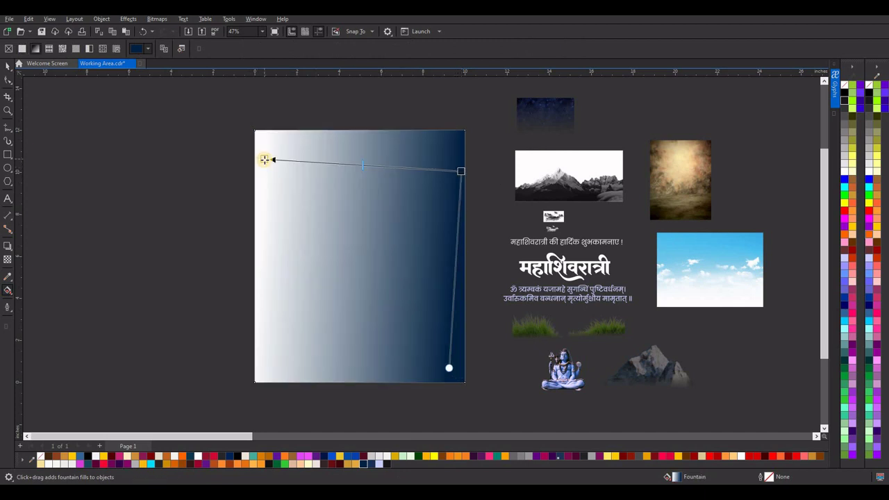
pyautogui.click(372, 464)
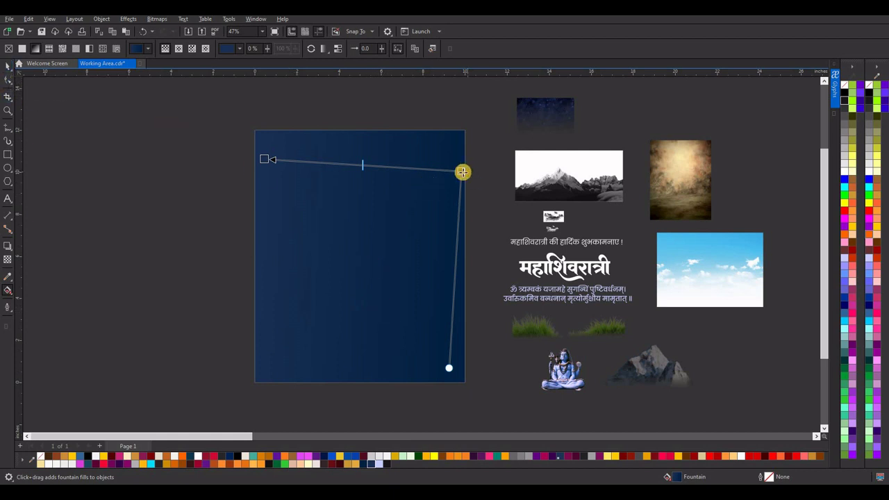
pyautogui.moveTo(462, 171); pyautogui.dragTo(463, 158)
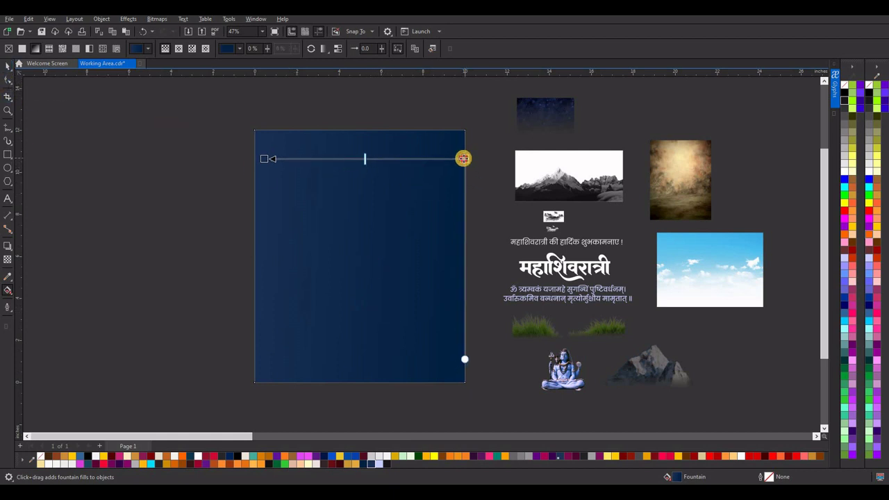
pyautogui.press('space')
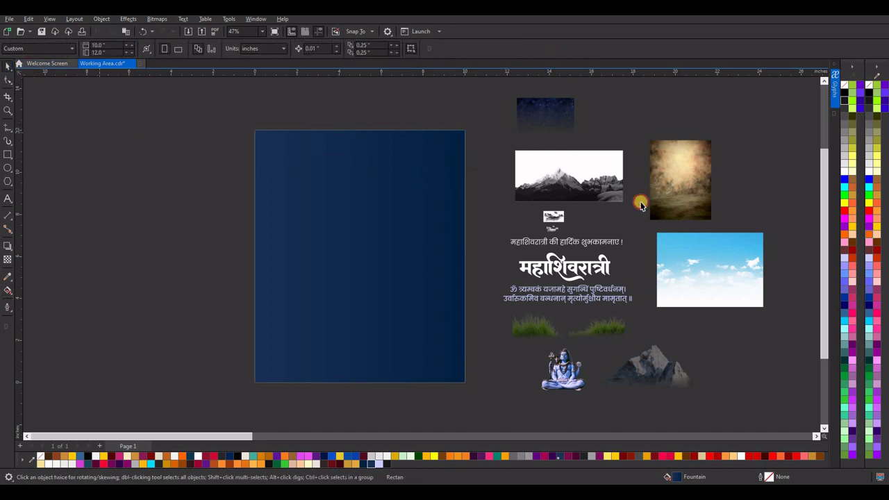
# Centre the brown textured backdrop on the page, bring it to the front and enlarge it to about 10.19 × 13.24 inches.
pyautogui.click(672, 183)
pyautogui.press('p')
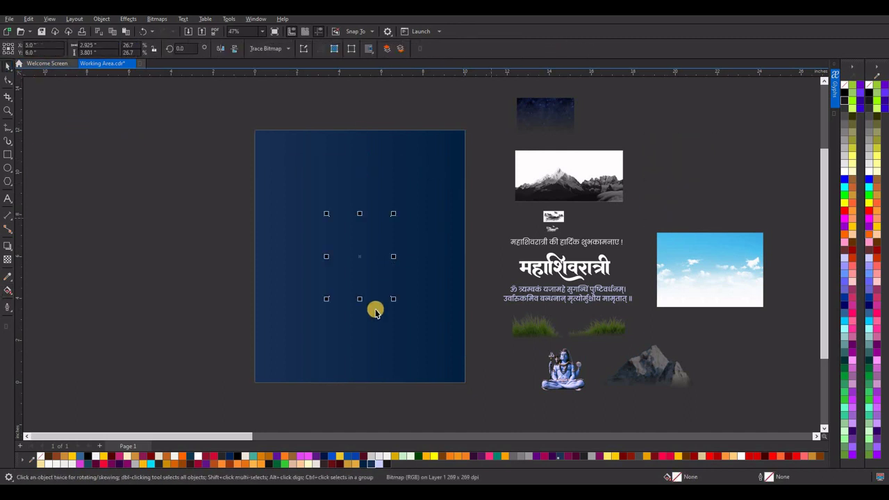
pyautogui.hotkey('shift', 'pageup')
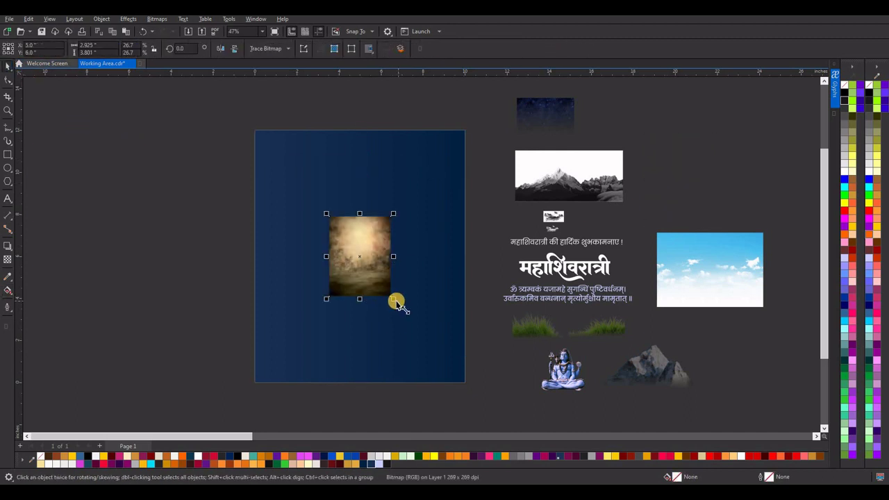
pyautogui.moveTo(393, 299); pyautogui.dragTo(503, 402)
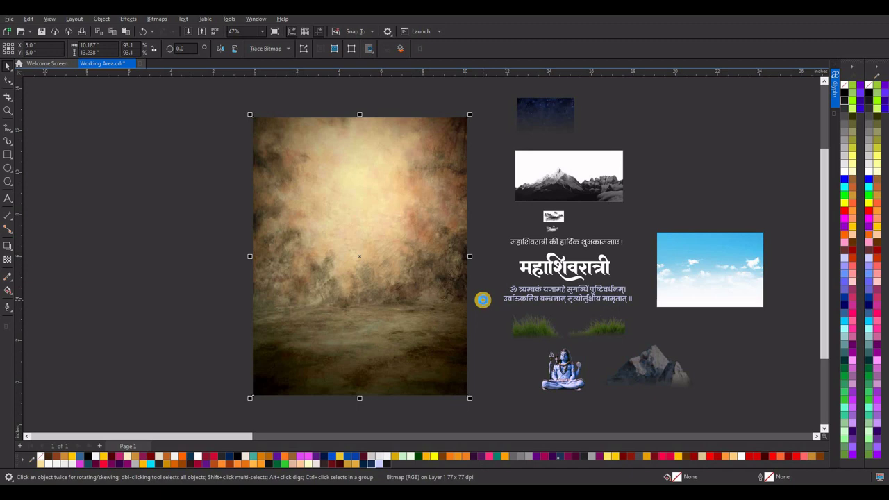
# Nudge the textured backdrop up to a vertical position of about 6.51 inches, keeping the whole page covered.
pyautogui.press('Up')
pyautogui.press('Up')
pyautogui.press('Up')
pyautogui.press('Up')
pyautogui.press('Up')
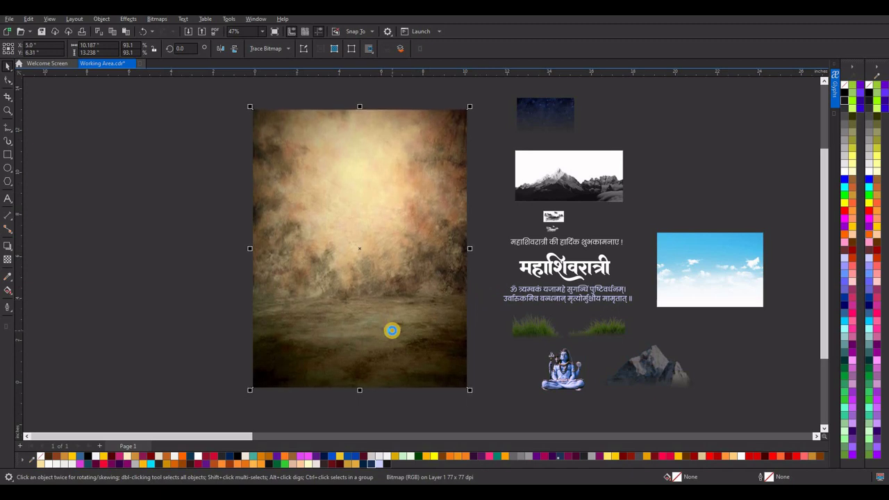
pyautogui.press('Up')
pyautogui.press('Up')
pyautogui.press('Up')
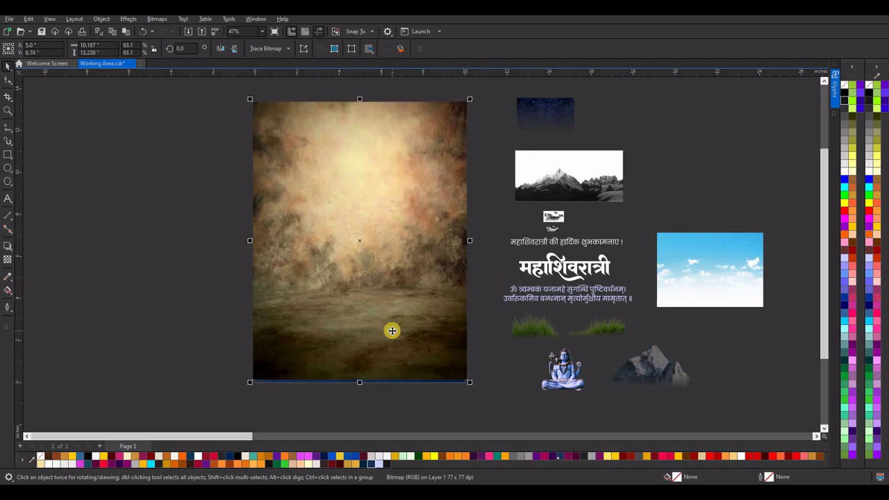
pyautogui.press('Down')
pyautogui.press('Down')
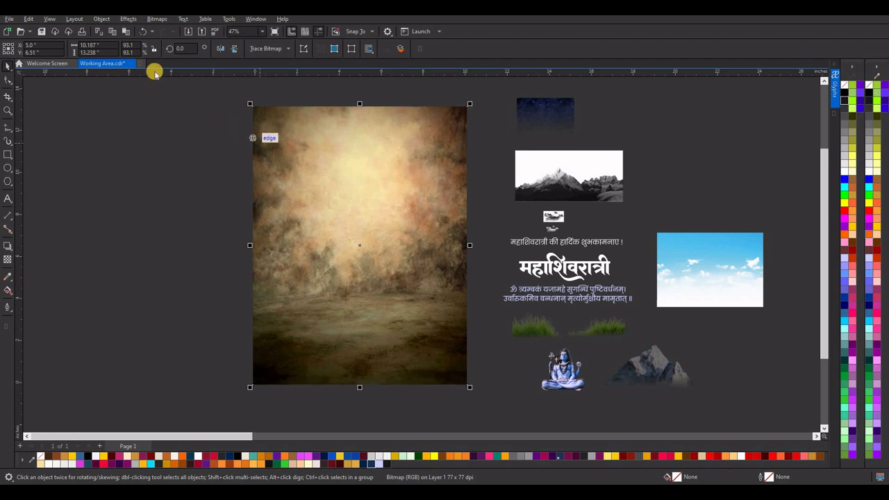
# Darken the textured backdrop with a Gamma adjustment at a gamma value of 0.39.
pyautogui.click(128, 18)
pyautogui.moveTo(159, 55)
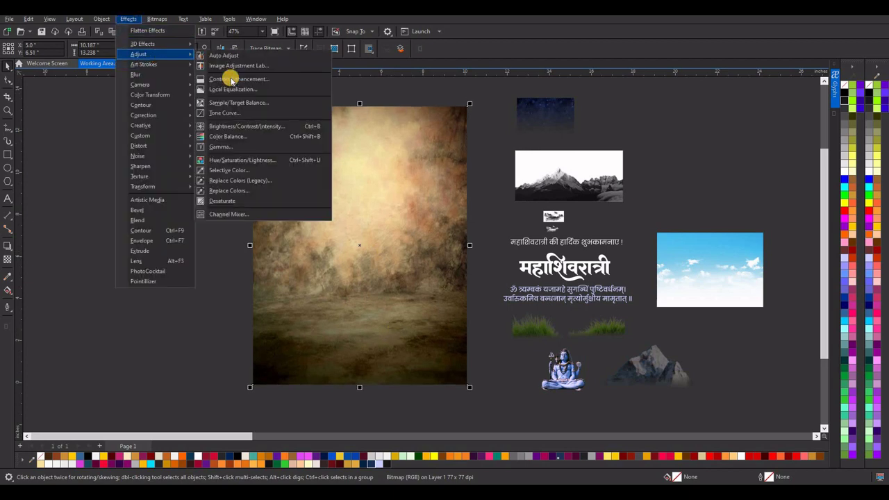
pyautogui.click(254, 148)
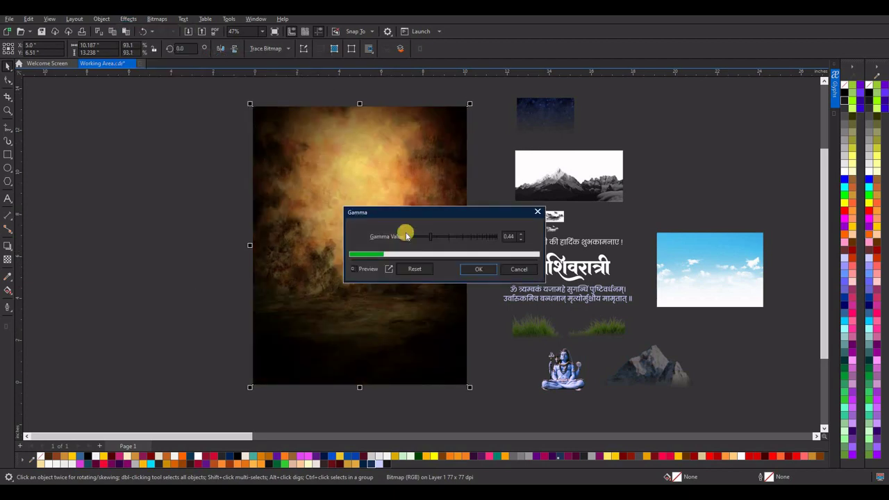
pyautogui.moveTo(445, 240)
pyautogui.mouseDown()
pyautogui.moveTo(413, 239)
pyautogui.moveTo(432, 239)
pyautogui.mouseUp()
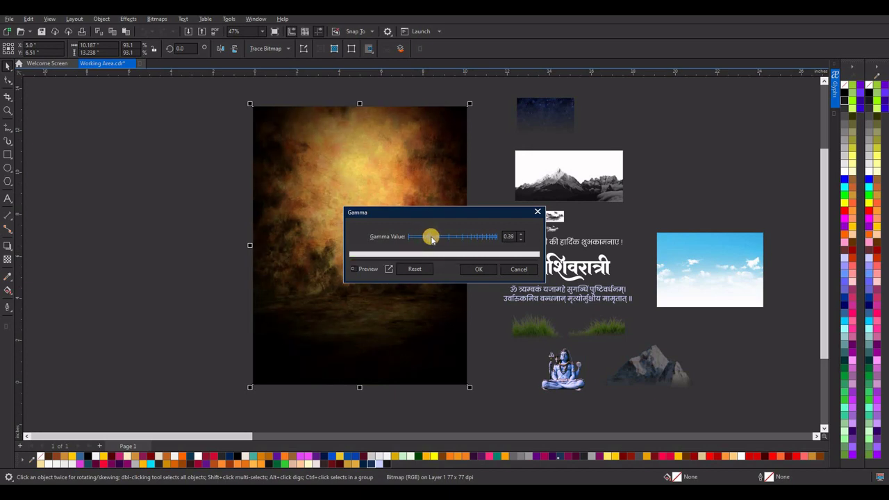
pyautogui.click(475, 272)
# Apply Color Balance to the textured backdrop with Cyan–Red -26, Magenta–Green -1 and Yellow–Blue 23.
pyautogui.click(129, 21)
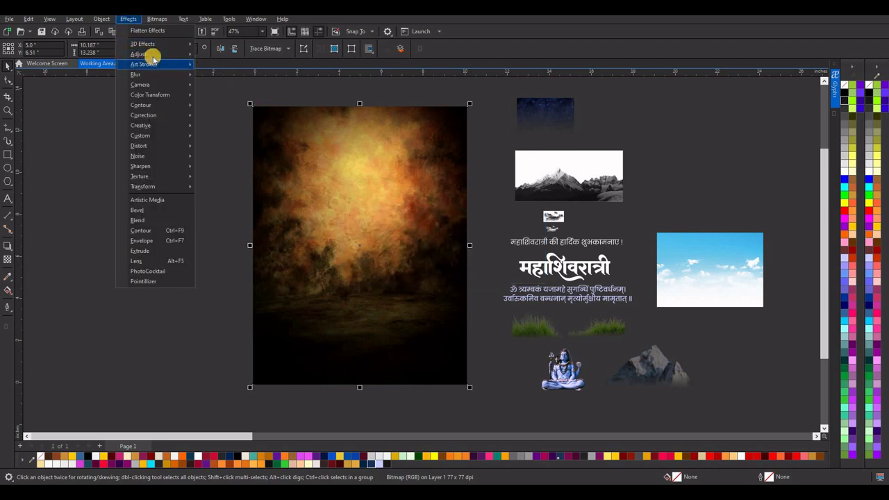
pyautogui.moveTo(146, 54)
pyautogui.click(241, 135)
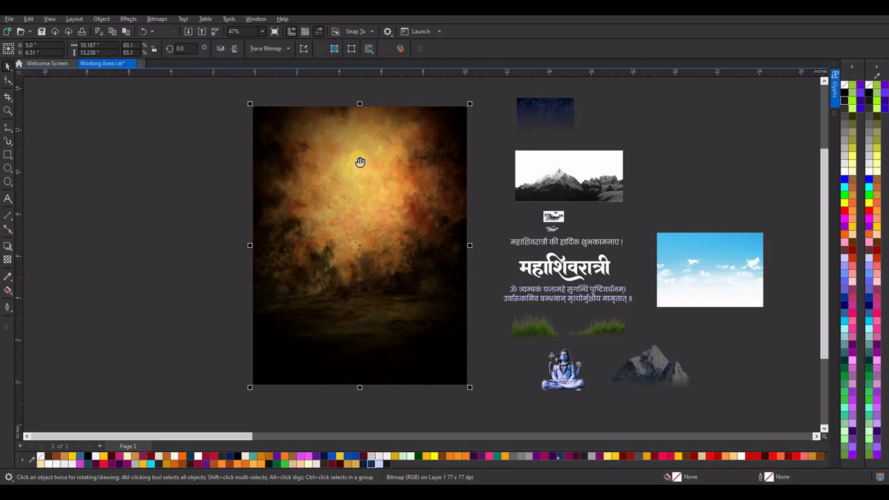
pyautogui.click(396, 314)
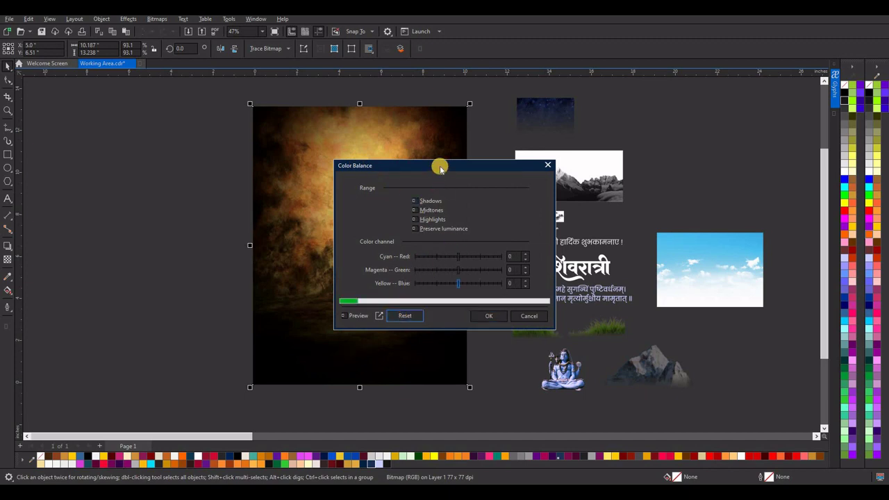
pyautogui.moveTo(438, 165); pyautogui.dragTo(560, 100)
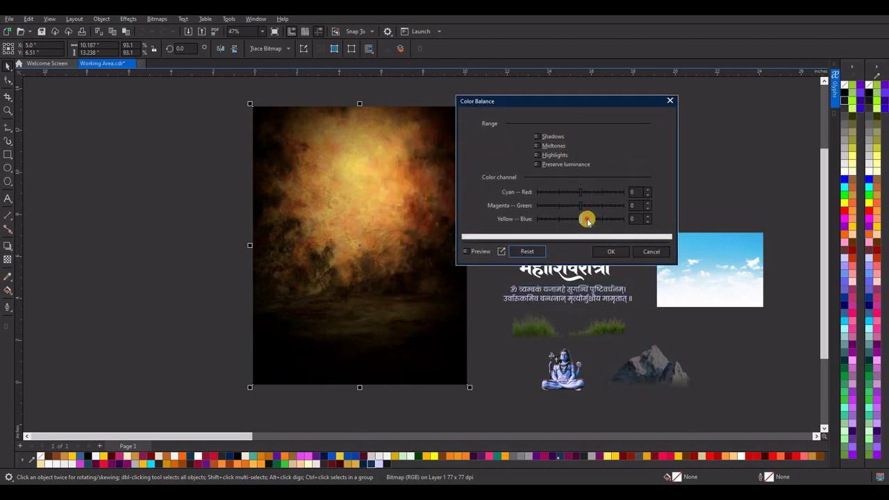
pyautogui.moveTo(587, 221)
pyautogui.mouseDown()
pyautogui.moveTo(570, 206)
pyautogui.moveTo(591, 206)
pyautogui.moveTo(580, 206)
pyautogui.mouseUp()
pyautogui.moveTo(572, 193); pyautogui.dragTo(569, 193)
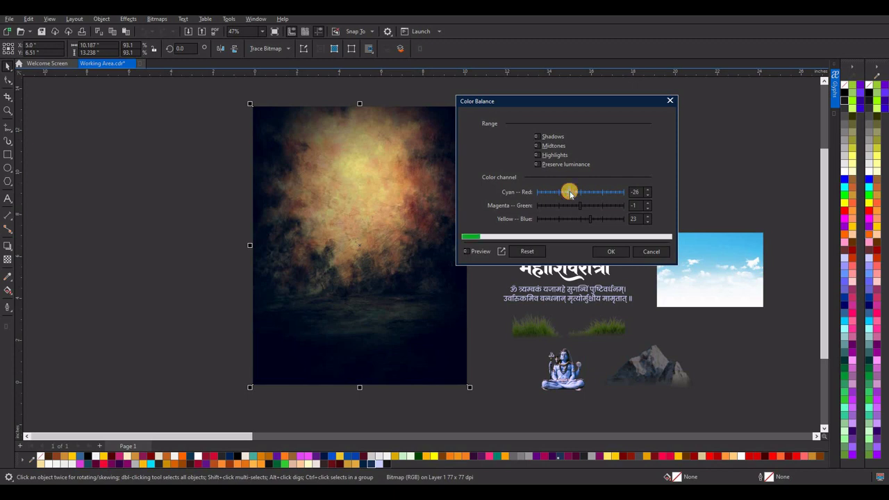
pyautogui.click(610, 251)
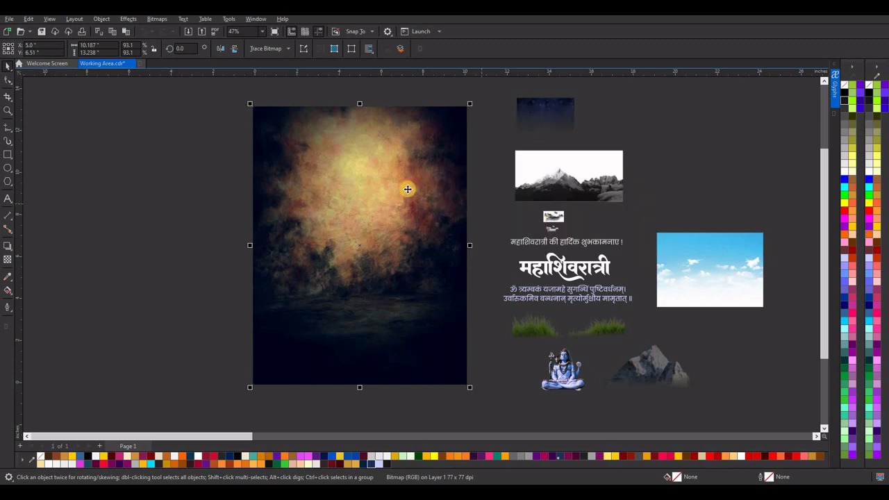
# PowerClip the textured backdrop inside the navy page rectangle and leave the frame without an outline.
pyautogui.rightClick(408, 121)
pyautogui.click(425, 252)
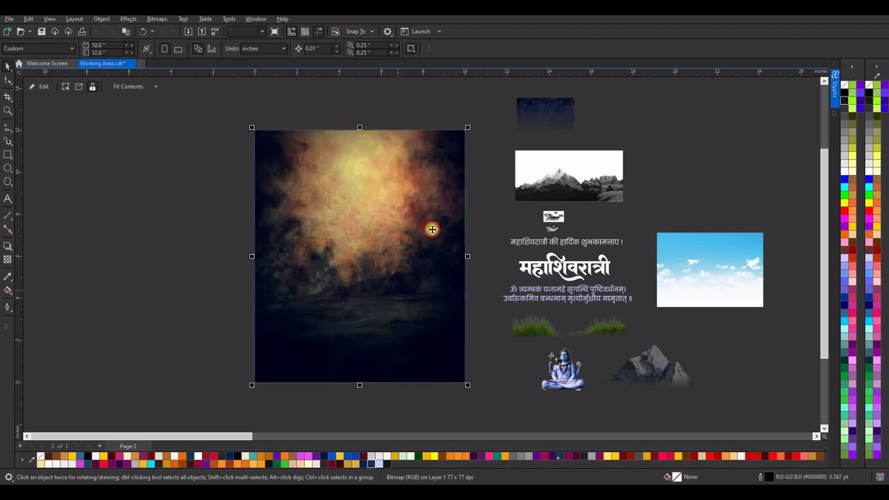
pyautogui.click(268, 353)
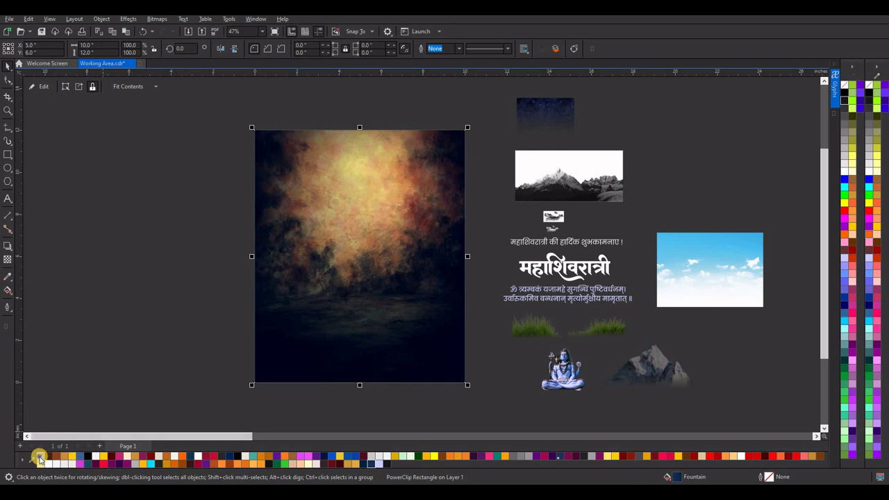
pyautogui.click(248, 229)
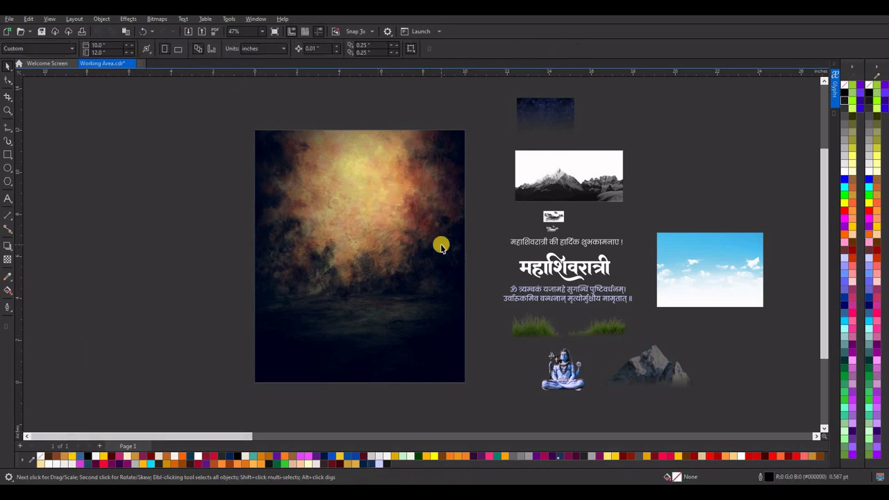
# Place the blue sky image over the upper part of the page, scaled to about 10.68 × 7.48 inches.
pyautogui.moveTo(707, 285); pyautogui.dragTo(354, 231)
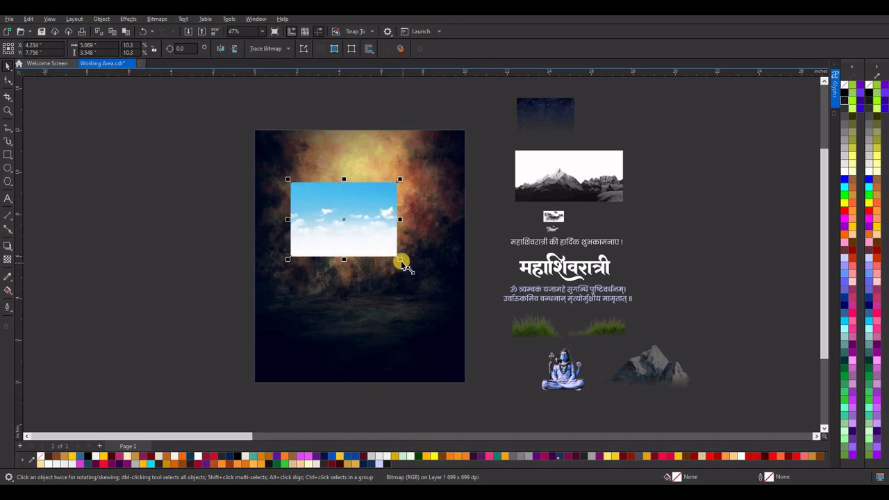
pyautogui.moveTo(401, 264); pyautogui.dragTo(440, 294)
pyautogui.press('p')
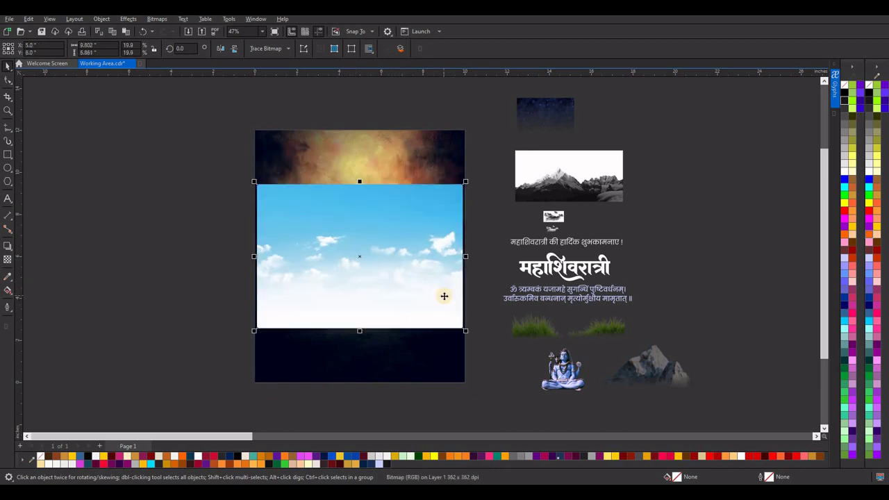
pyautogui.moveTo(470, 336); pyautogui.dragTo(474, 337)
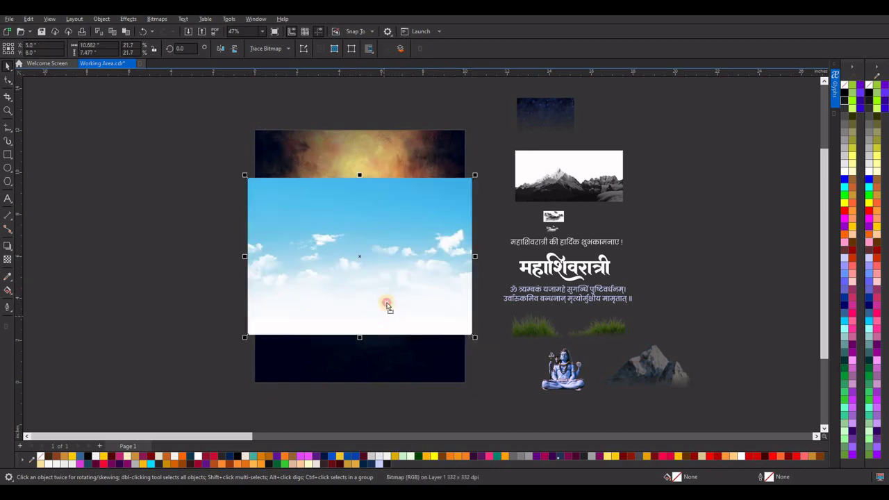
pyautogui.moveTo(387, 301); pyautogui.dragTo(382, 265)
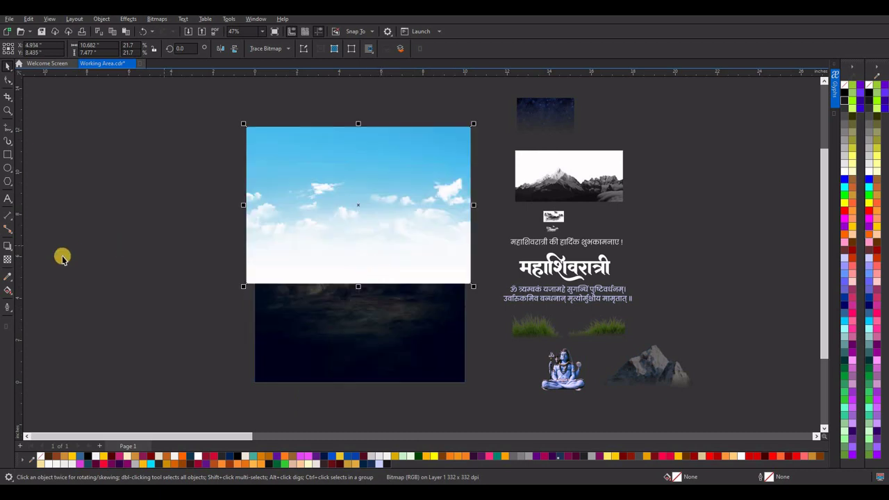
pyautogui.click(8, 259)
pyautogui.moveTo(361, 218); pyautogui.dragTo(367, 278)
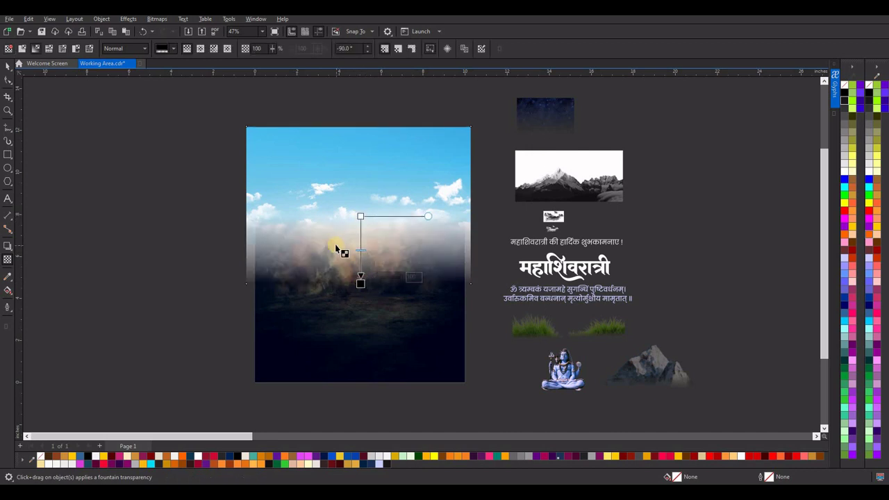
pyautogui.hotkey('ctrl', 'z')
pyautogui.click(8, 64)
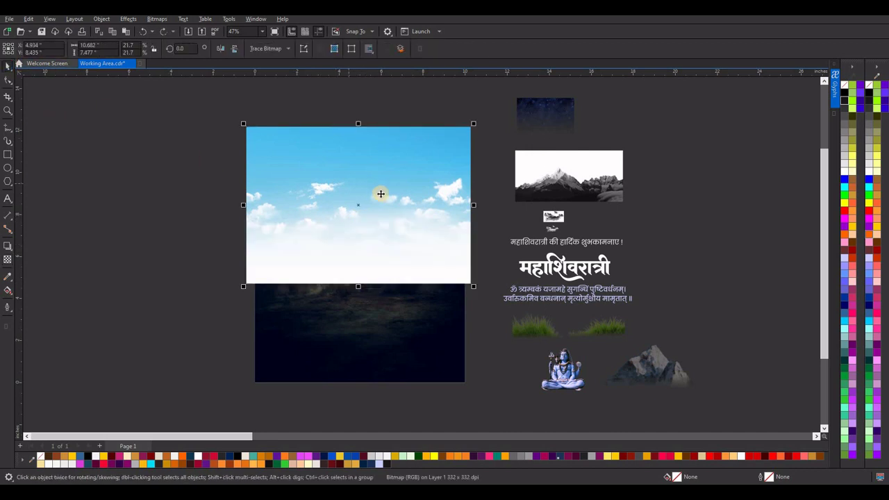
# Apply a Photo Filter to the sky image using the dark blue colour R15 G51 B89.
pyautogui.click(127, 19)
pyautogui.moveTo(138, 73)
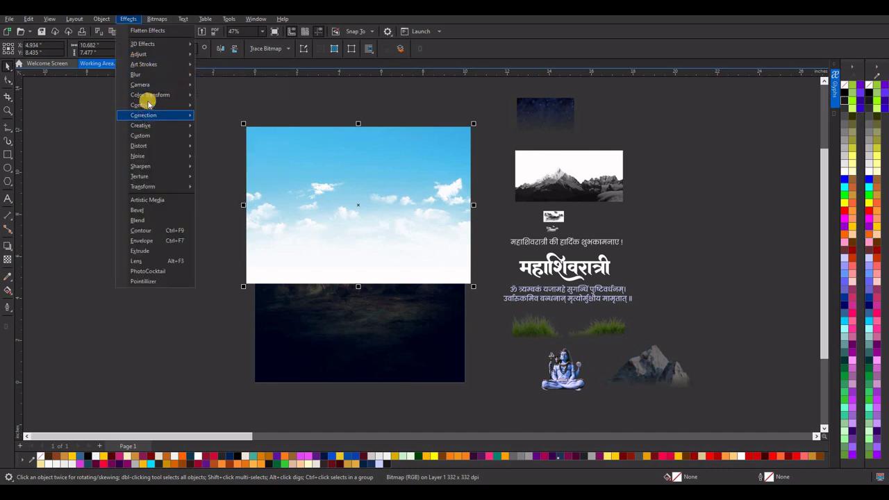
pyautogui.moveTo(197, 85)
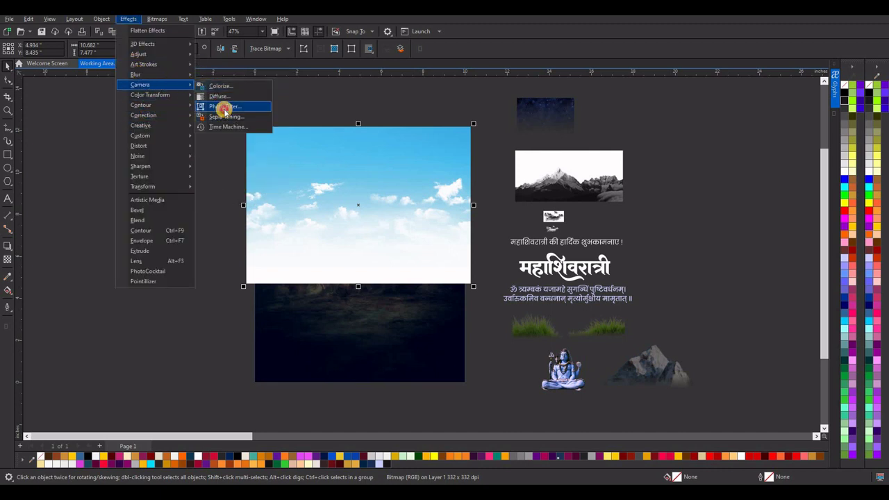
pyautogui.click(224, 108)
pyautogui.click(412, 224)
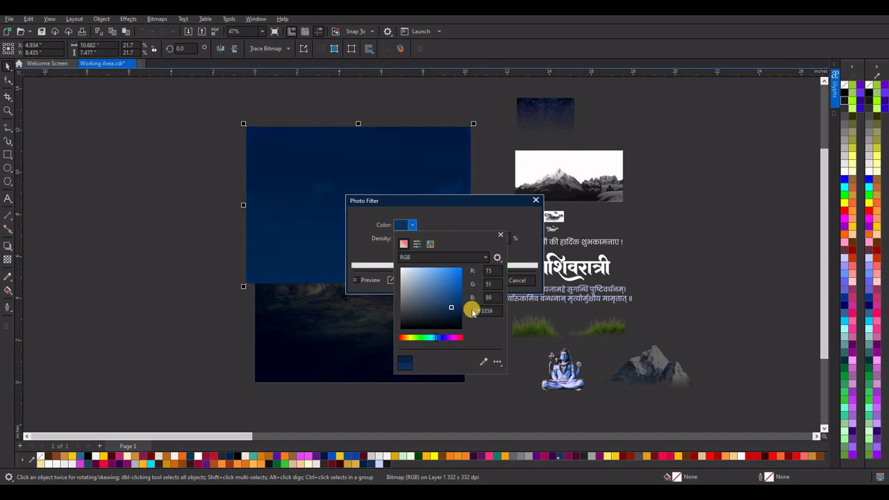
pyautogui.click(478, 215)
pyautogui.click(482, 279)
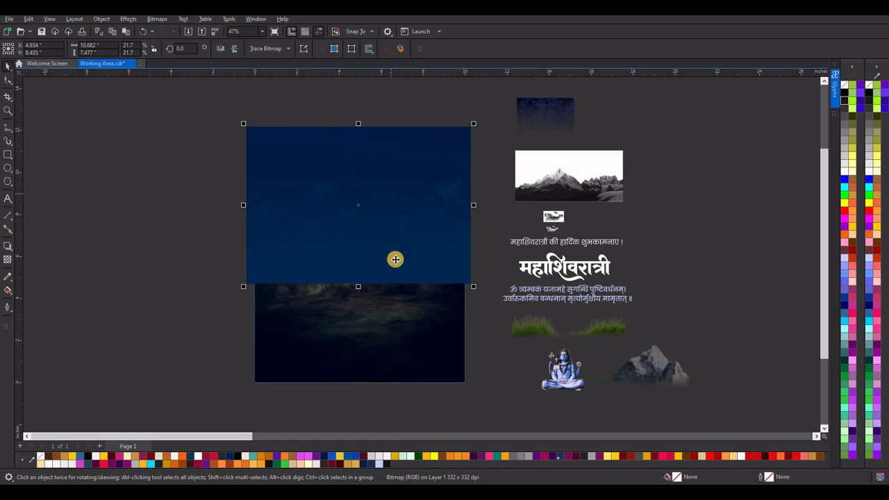
# Fade the lower edge of the sky image with a linear fountain transparency and enlarge it to about 15.97 × 11.18 inches.
pyautogui.moveTo(400, 258); pyautogui.dragTo(405, 255)
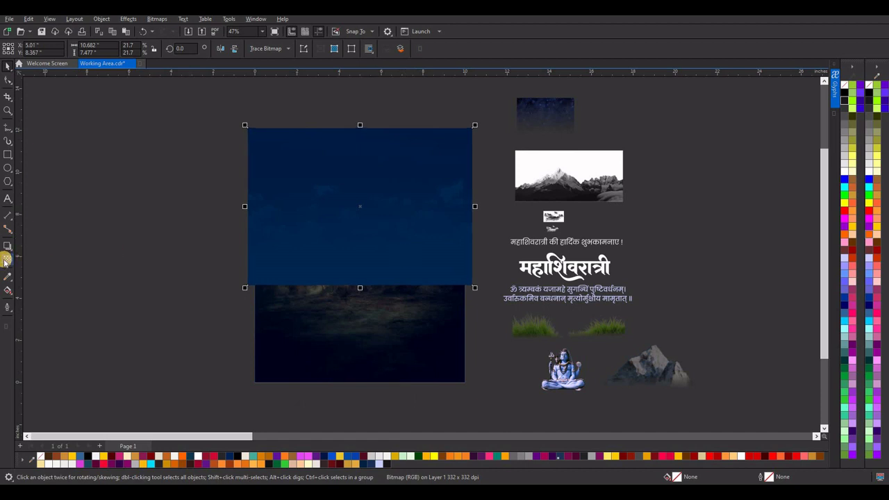
pyautogui.click(7, 259)
pyautogui.moveTo(360, 225); pyautogui.dragTo(361, 279)
pyautogui.click(8, 65)
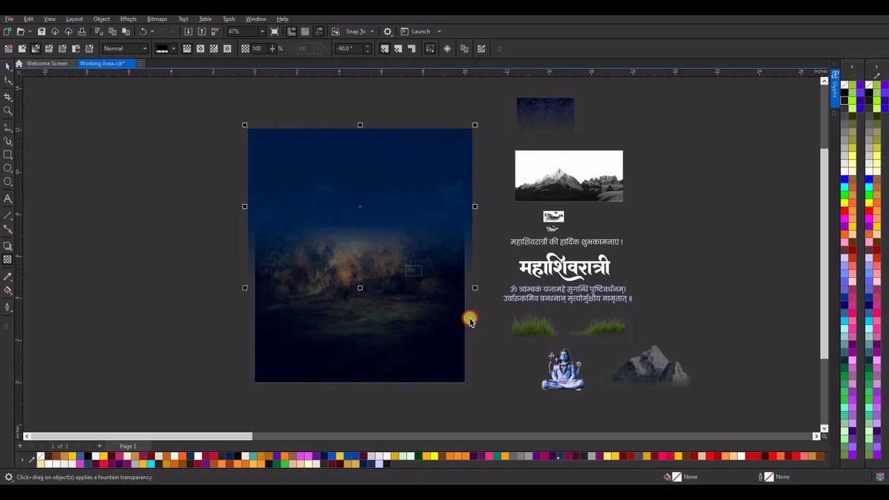
pyautogui.moveTo(477, 289); pyautogui.dragTo(484, 264)
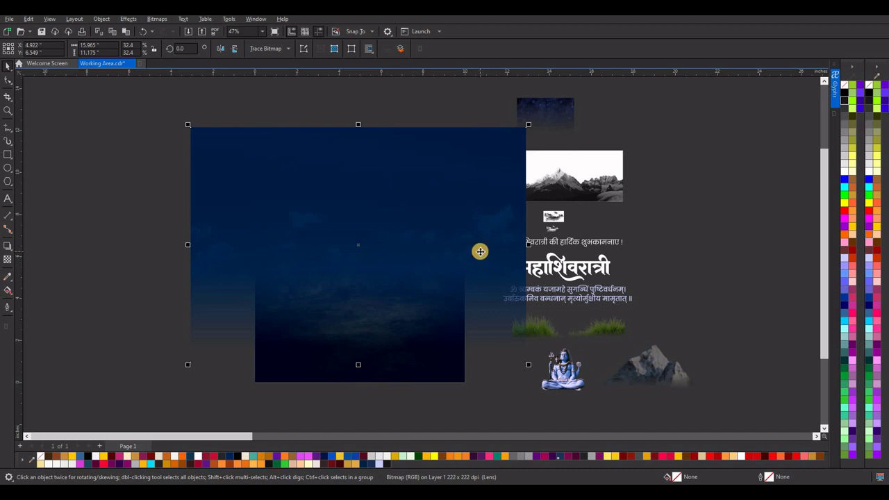
# PowerClip the enlarged sky image inside the page frame.
pyautogui.rightClick(435, 148)
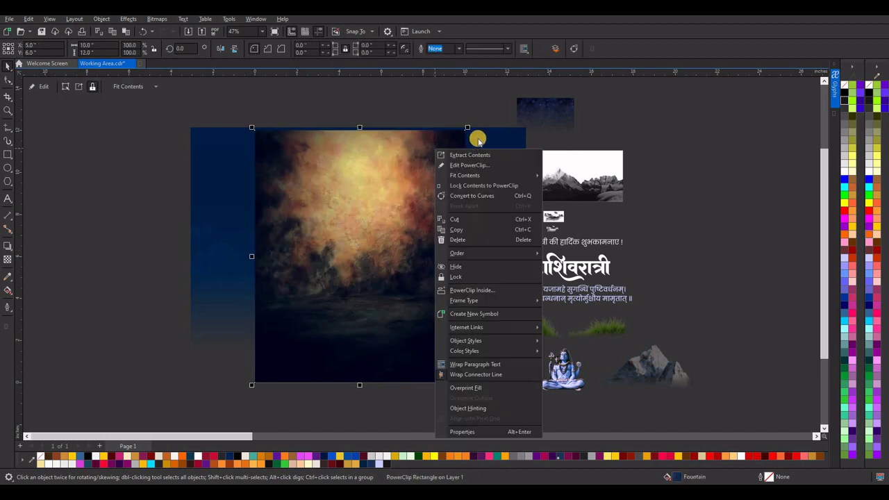
pyautogui.click(478, 135)
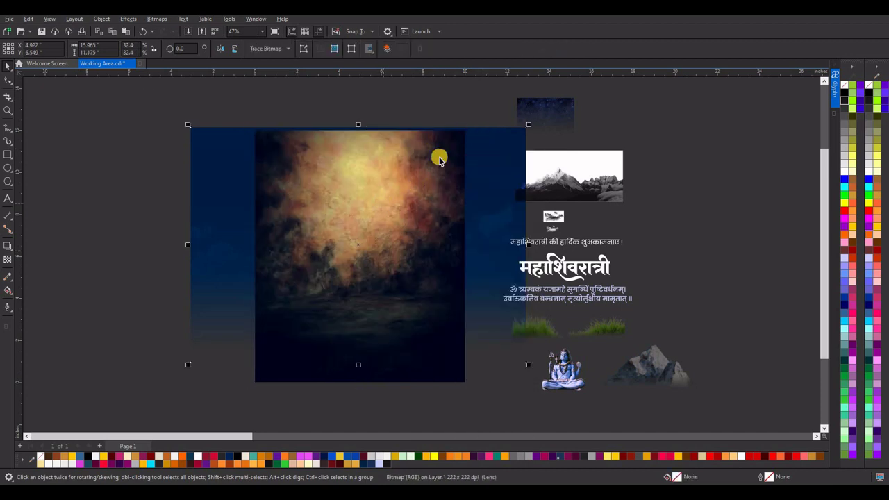
pyautogui.rightClick(478, 134)
pyautogui.click(507, 266)
pyautogui.click(394, 275)
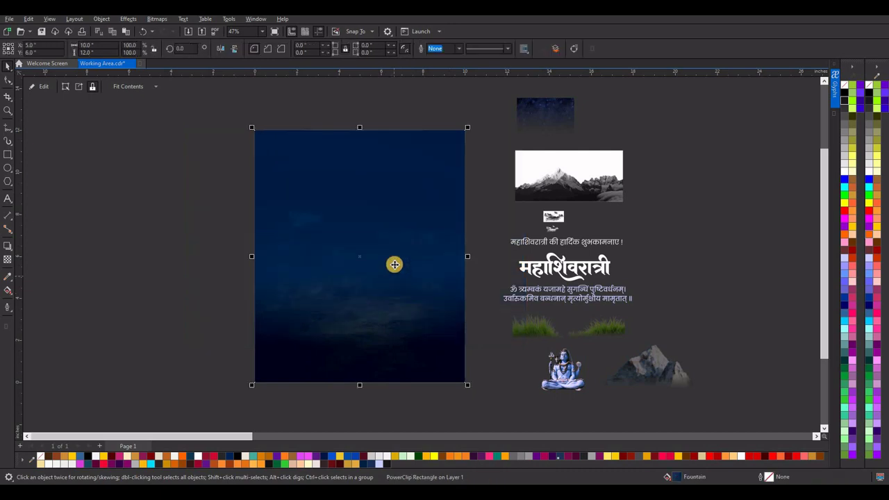
# Edit the PowerClip contents and fade out the upper part of the textured backdrop with a linear fountain transparency.
pyautogui.click(39, 88)
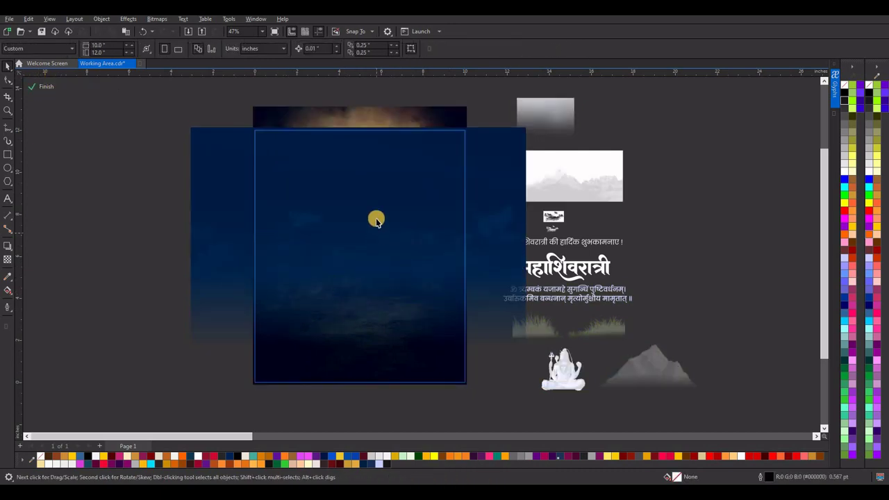
pyautogui.click(373, 115)
pyautogui.click(7, 259)
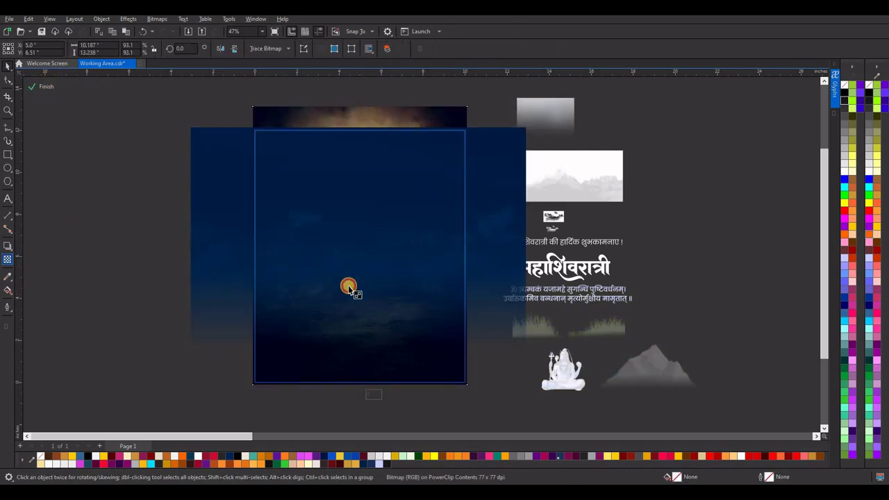
pyautogui.moveTo(360, 309); pyautogui.dragTo(365, 185)
pyautogui.moveTo(357, 310); pyautogui.dragTo(364, 278)
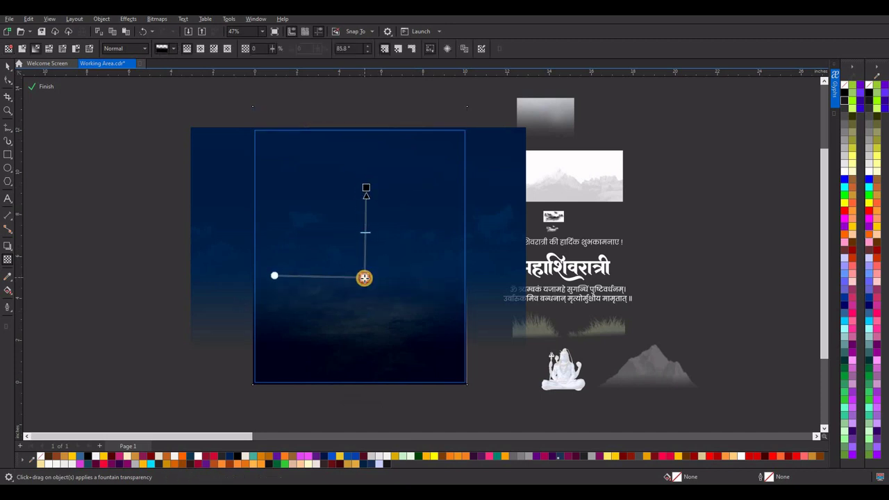
pyautogui.click(46, 86)
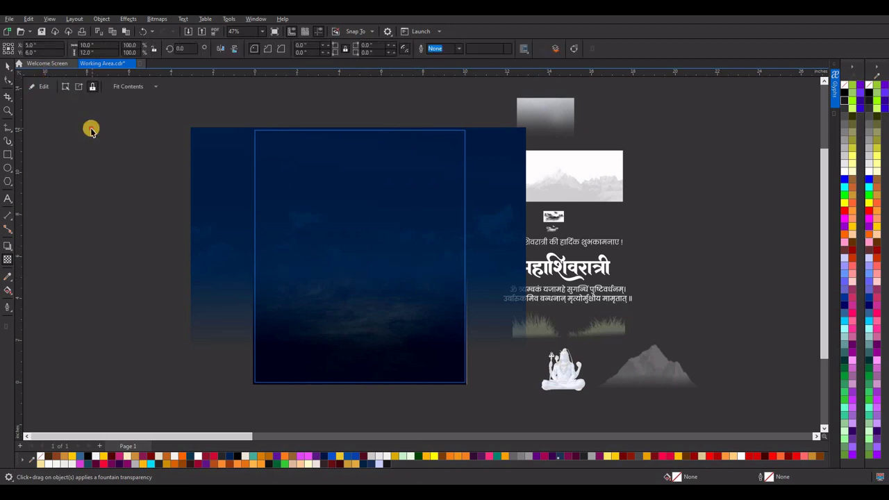
# Place the starry sky image over the upper part of the page, scaled to about 13.8 × 10.38 inches.
pyautogui.scroll(-1, 381, 189)
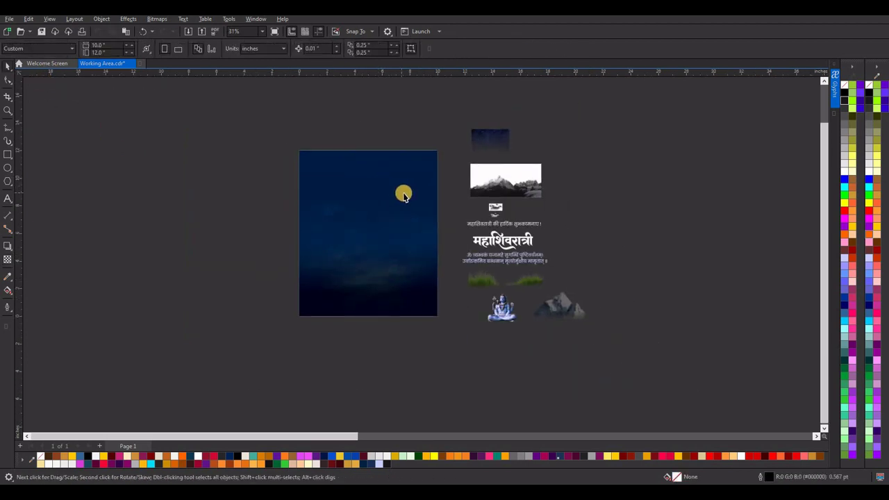
pyautogui.scroll(1, 403, 193)
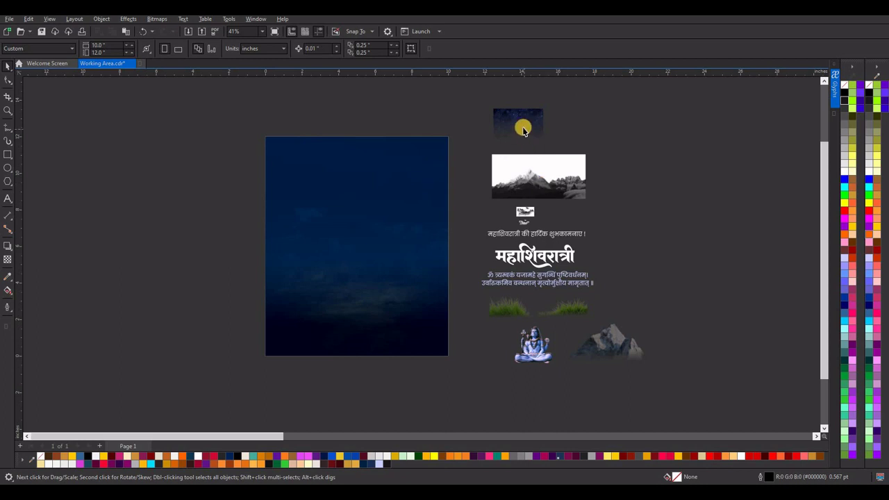
pyautogui.moveTo(518, 121); pyautogui.dragTo(287, 135)
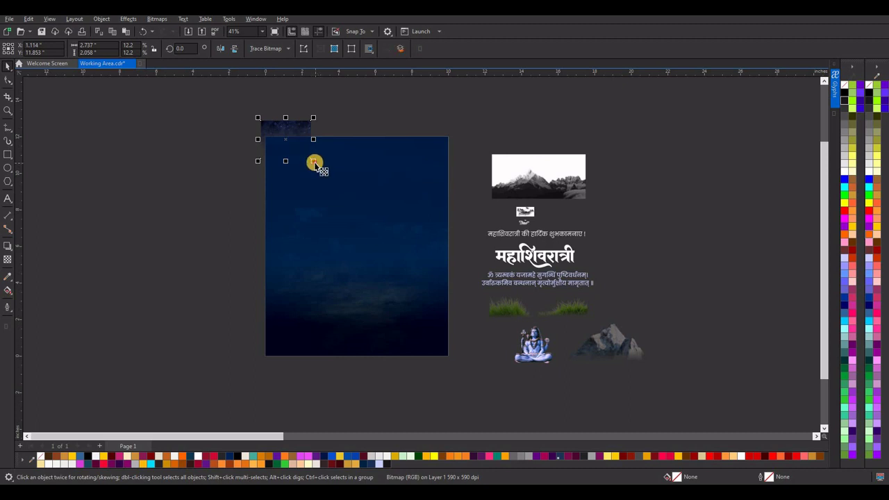
pyautogui.moveTo(315, 163); pyautogui.dragTo(476, 266)
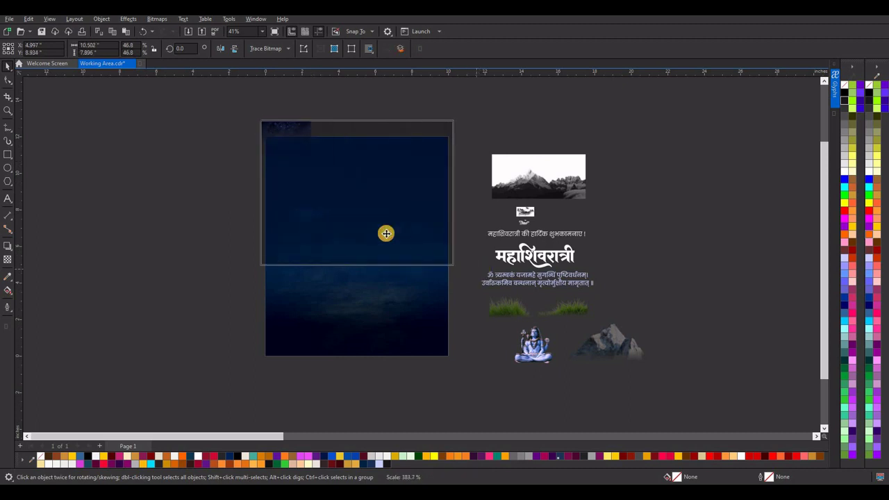
pyautogui.moveTo(357, 204); pyautogui.dragTo(355, 157)
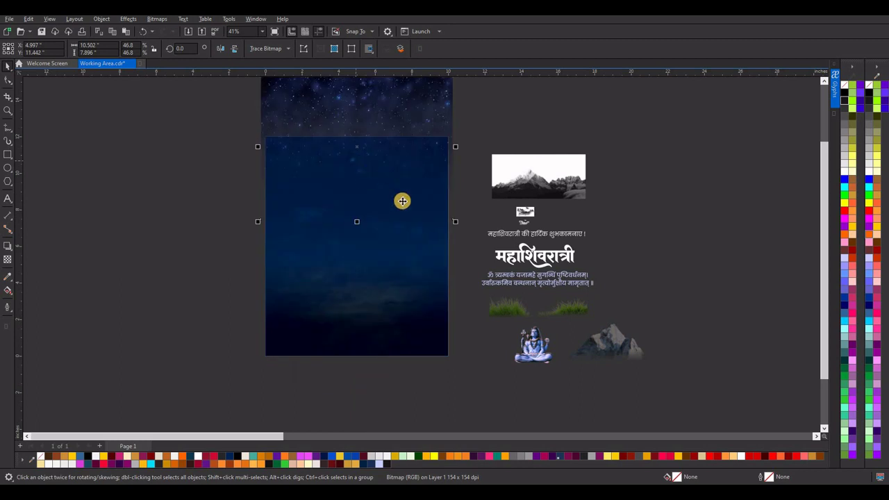
pyautogui.moveTo(456, 222); pyautogui.dragTo(483, 242)
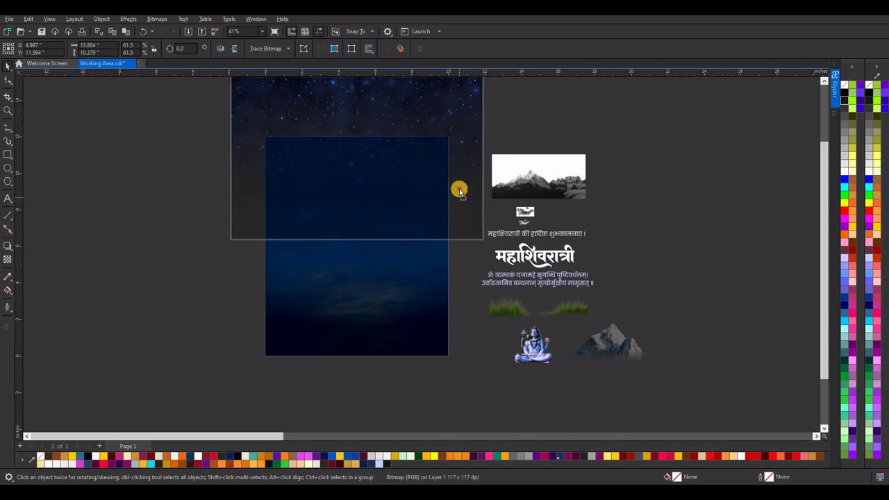
# PowerClip the starry sky image inside the page frame.
pyautogui.rightClick(450, 114)
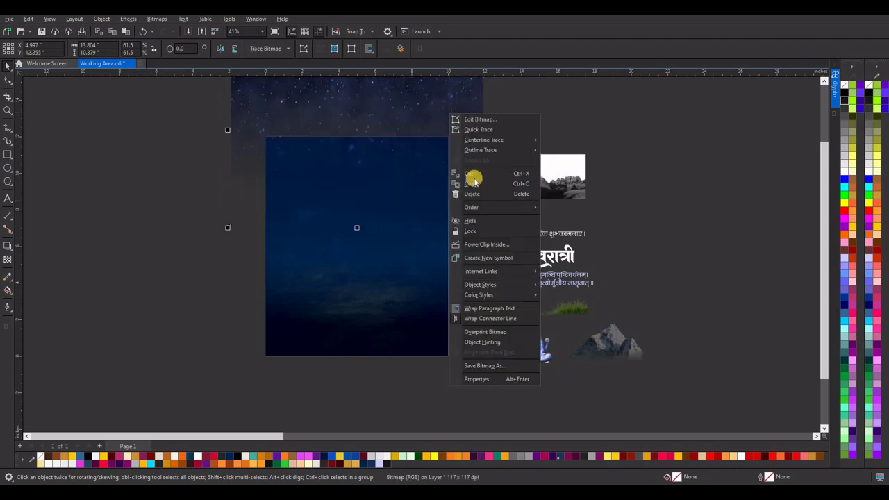
pyautogui.click(487, 244)
pyautogui.click(397, 259)
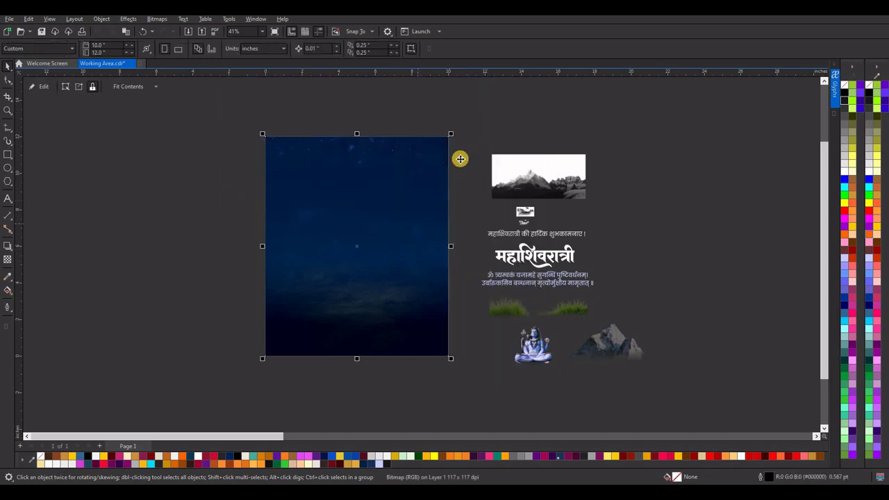
pyautogui.click(486, 122)
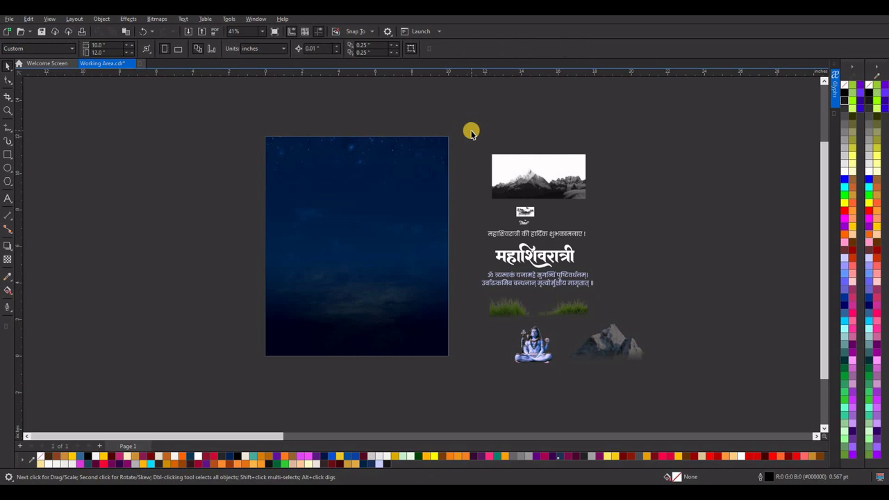
# Place the black-and-white mountain range image across the middle of the page, scaled to about 10 × 4.76 inches.
pyautogui.click(528, 183)
pyautogui.moveTo(539, 183); pyautogui.dragTo(448, 279)
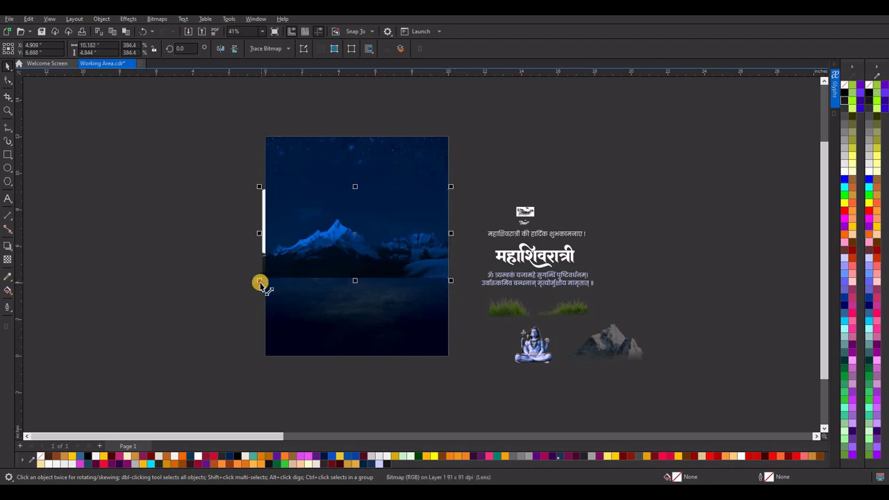
pyautogui.moveTo(260, 281); pyautogui.dragTo(262, 279)
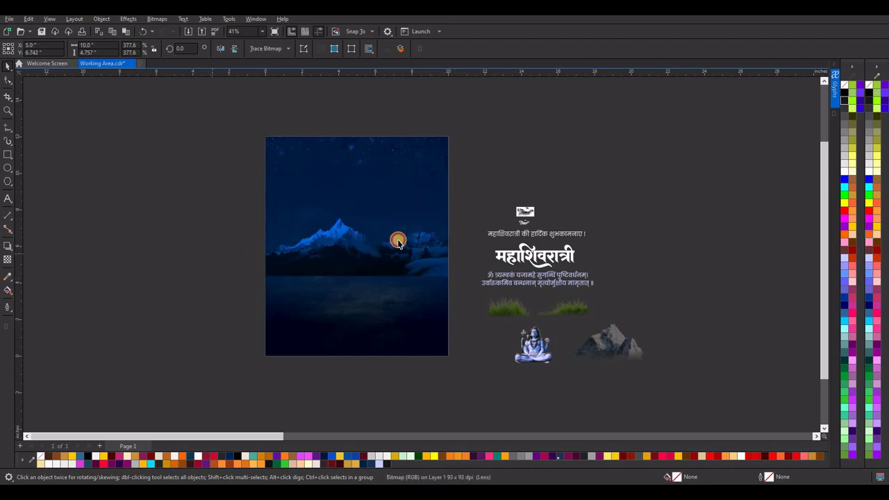
pyautogui.press('Escape')
pyautogui.moveTo(352, 258); pyautogui.dragTo(355, 245)
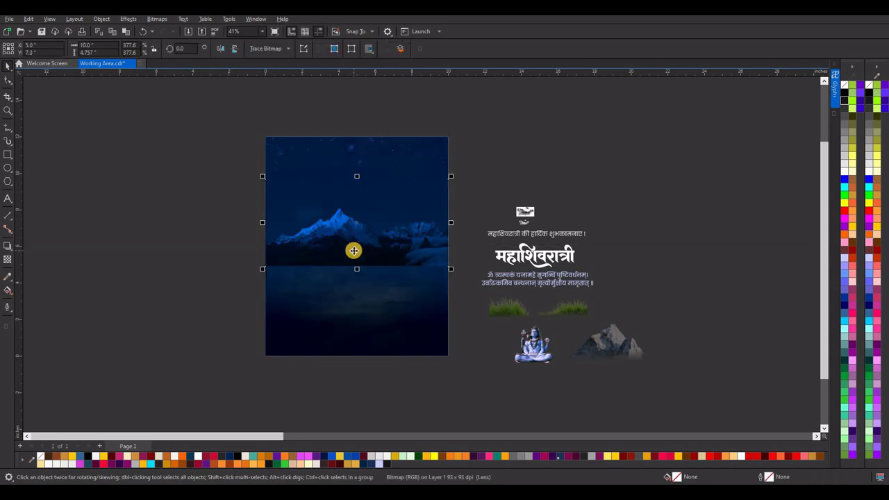
# Fade the lower edge of the mountain range into the backdrop with a linear fountain transparency.
pyautogui.click(8, 259)
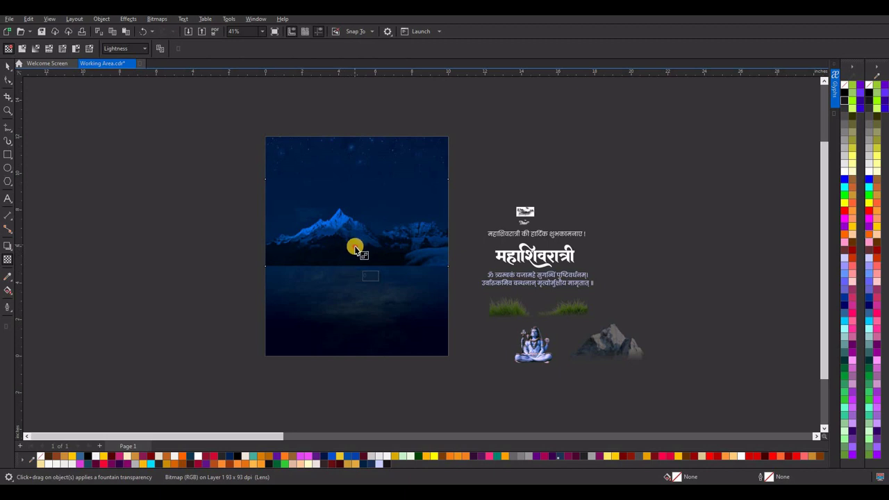
pyautogui.moveTo(355, 248); pyautogui.dragTo(357, 265)
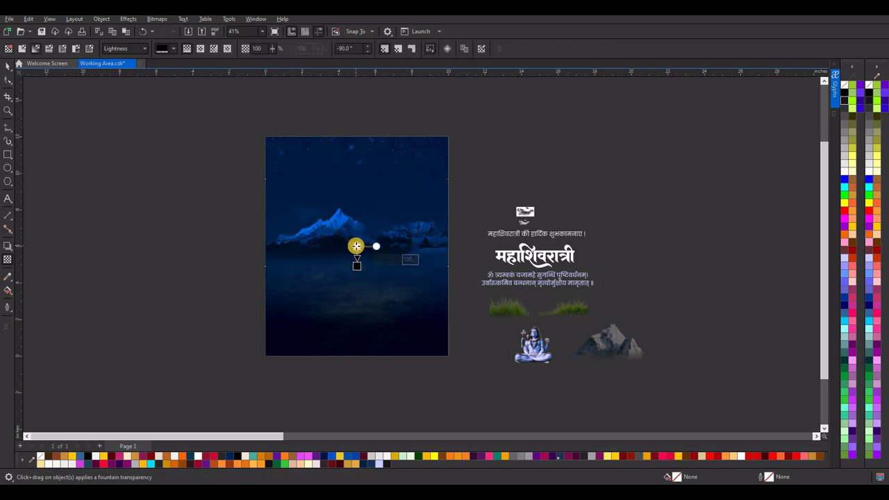
pyautogui.moveTo(357, 248); pyautogui.dragTo(356, 233)
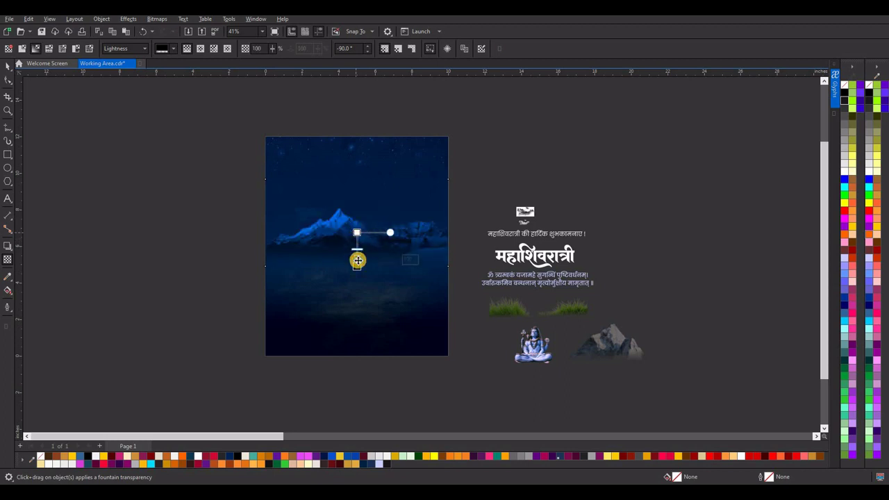
pyautogui.moveTo(355, 264); pyautogui.dragTo(356, 261)
pyautogui.click(8, 65)
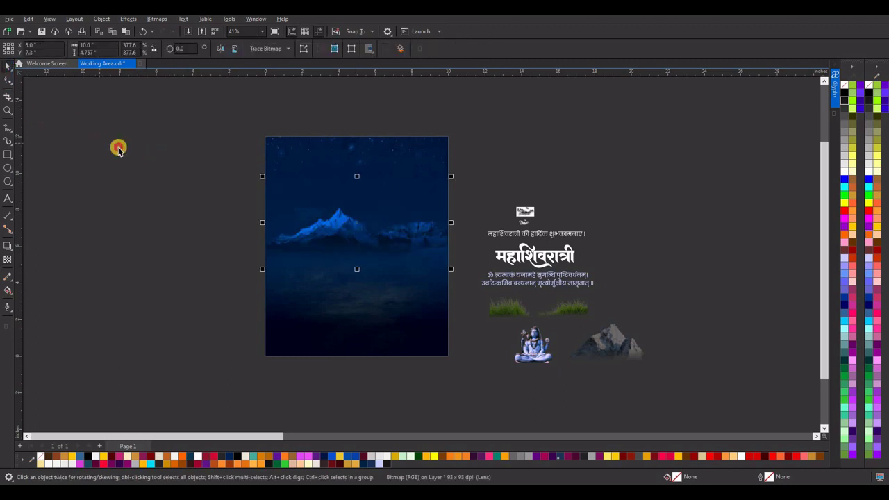
# Centre the seated Shiva figure on the page and scale it to about 6.8 × 6.67 inches.
pyautogui.scroll(1, 367, 194)
pyautogui.scroll(-2, 399, 185)
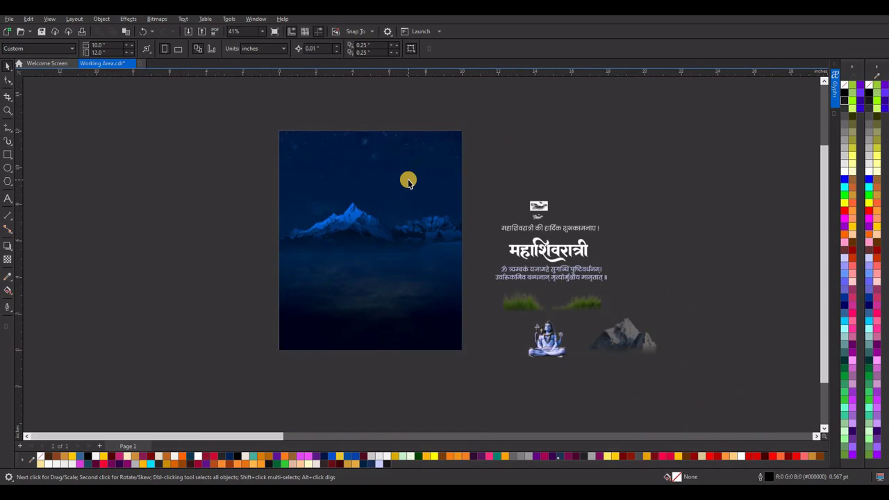
pyautogui.click(548, 348)
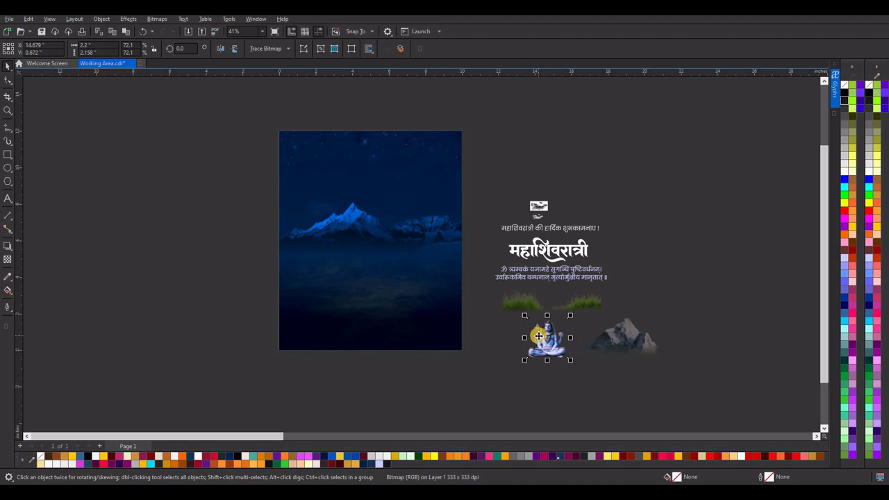
pyautogui.moveTo(539, 336); pyautogui.dragTo(361, 238)
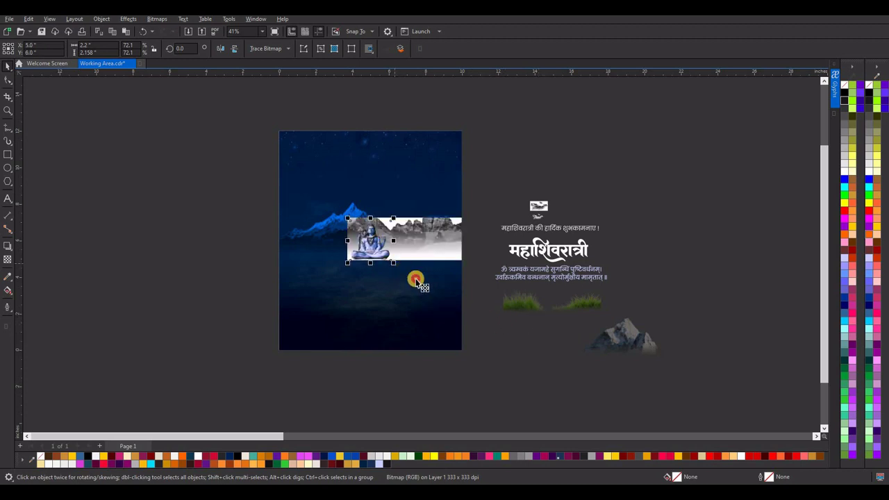
pyautogui.moveTo(416, 280); pyautogui.dragTo(433, 295)
pyautogui.scroll(1, 375, 257)
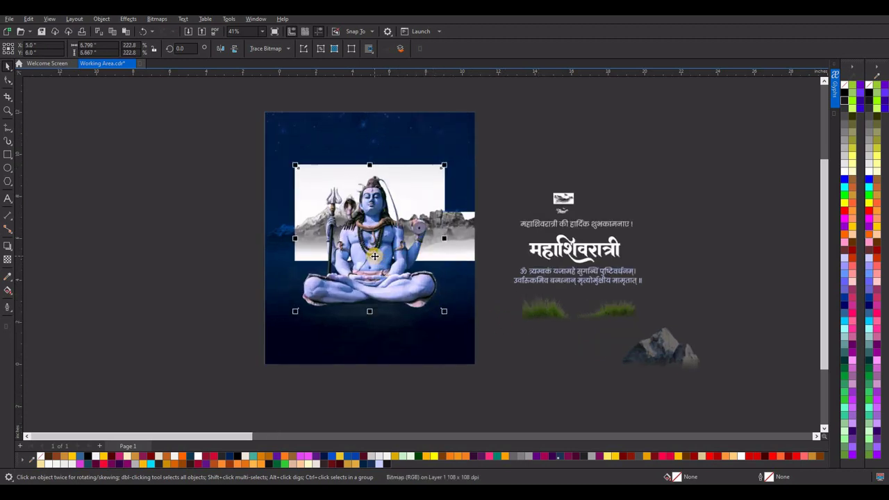
# Nudge the Shiva figure slightly right and down, to about X 5.11 and Y 5.83 inches.
pyautogui.scroll(-1, 395, 270)
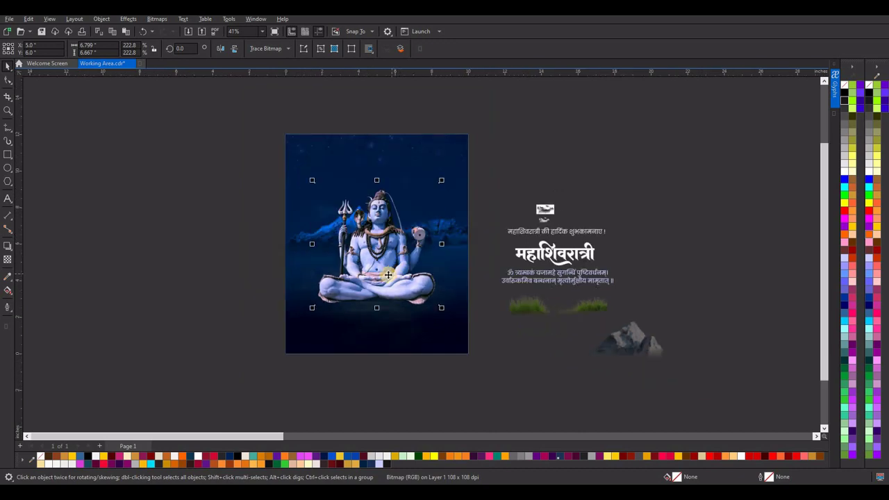
pyautogui.moveTo(387, 274); pyautogui.dragTo(389, 276)
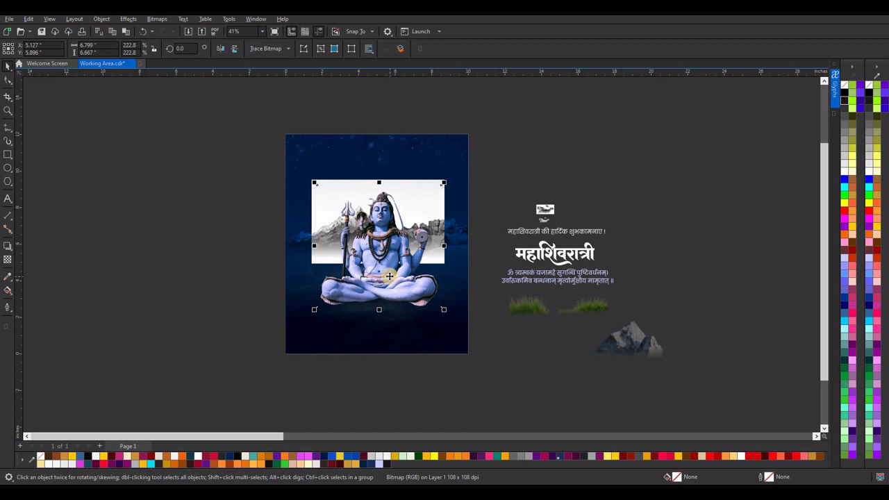
pyautogui.scroll(-1, 389, 277)
pyautogui.scroll(2, 382, 264)
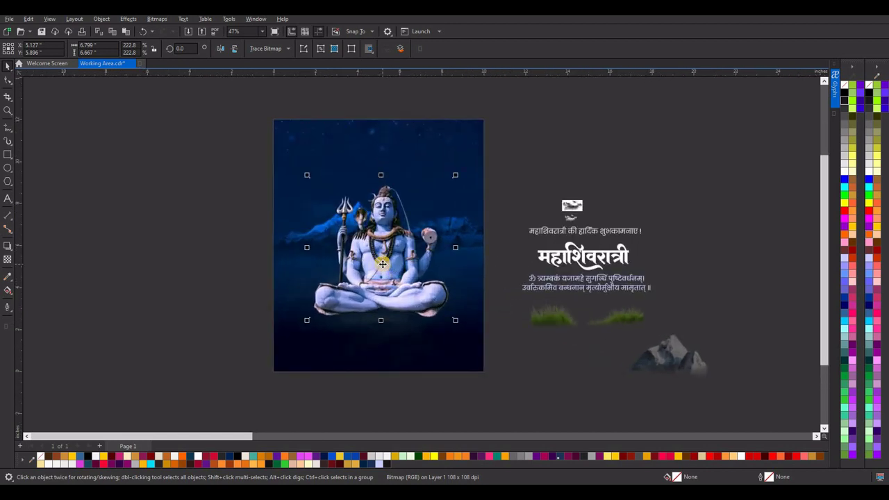
pyautogui.moveTo(382, 264); pyautogui.dragTo(382, 264)
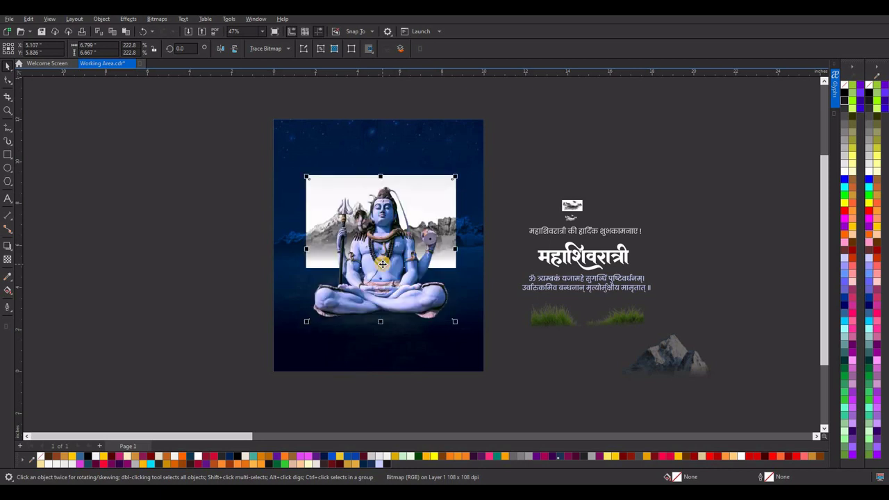
pyautogui.press('Escape')
pyautogui.scroll(-1, 425, 267)
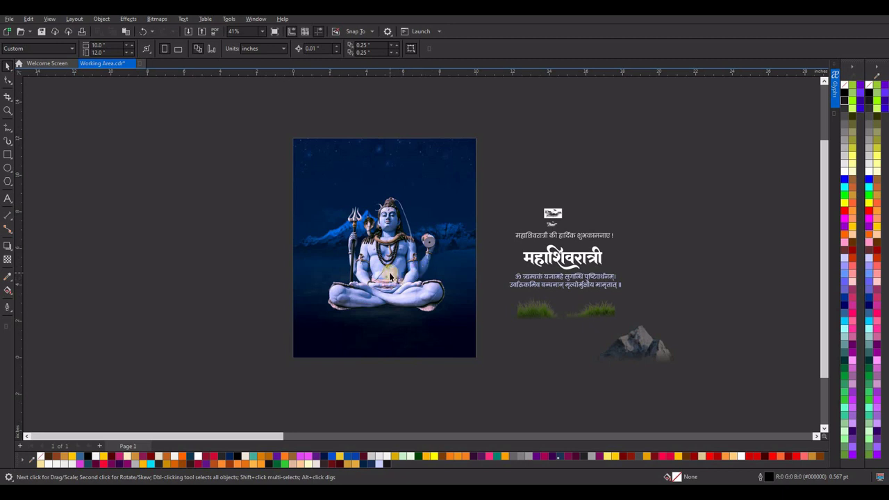
# Enlarge the Shiva figure to about 7.25 × 7.11 inches and nudge it down to about Y 5.76 inches.
pyautogui.click(425, 304)
pyautogui.moveTo(450, 314); pyautogui.dragTo(458, 325)
pyautogui.scroll(-2, 419, 280)
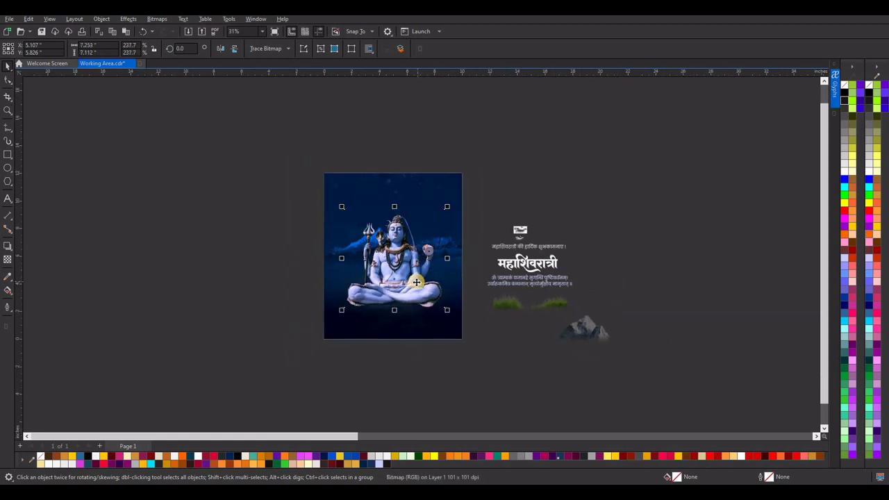
pyautogui.hotkey('shift', 'pagedown')
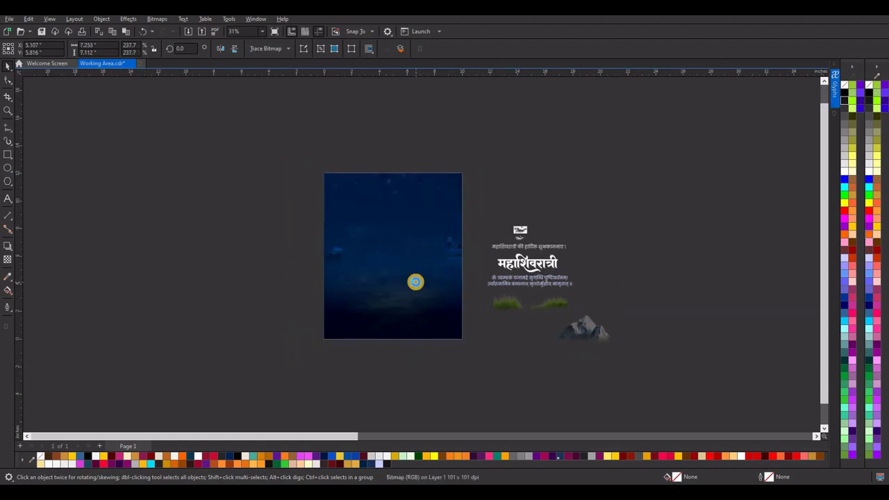
pyautogui.hotkey('ctrl', 'z')
pyautogui.click(470, 277)
pyautogui.scroll(2, 417, 281)
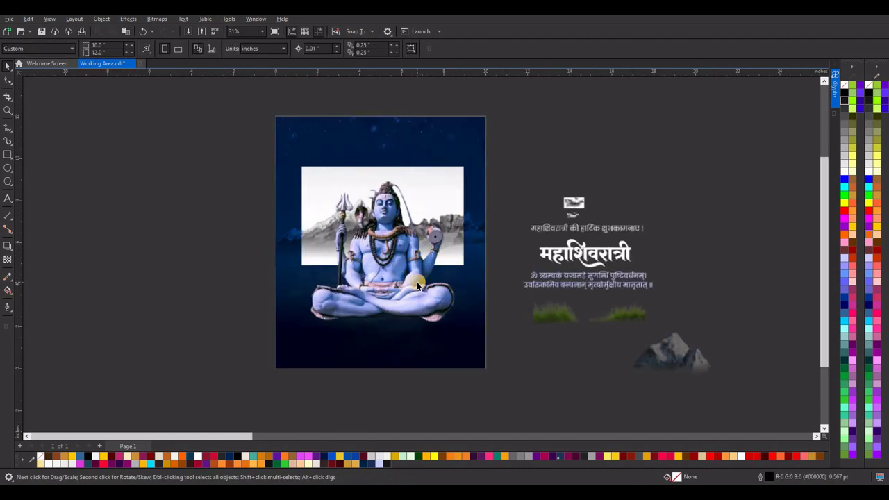
# Place the grass strip under the Shiva figure and scale it to about 9.99 × 2.37 inches, spanning the page width.
pyautogui.moveTo(543, 316); pyautogui.dragTo(307, 326)
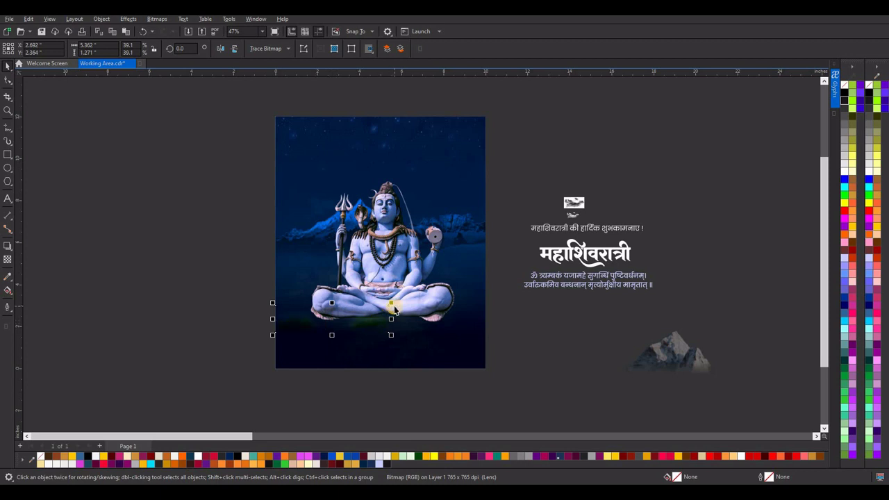
pyautogui.moveTo(391, 305); pyautogui.dragTo(472, 272)
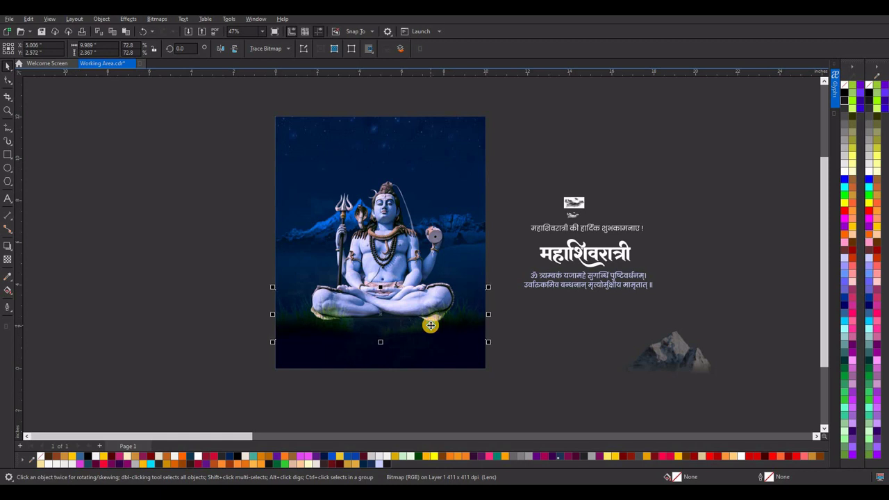
pyautogui.click(391, 257)
pyautogui.rightClick(393, 257)
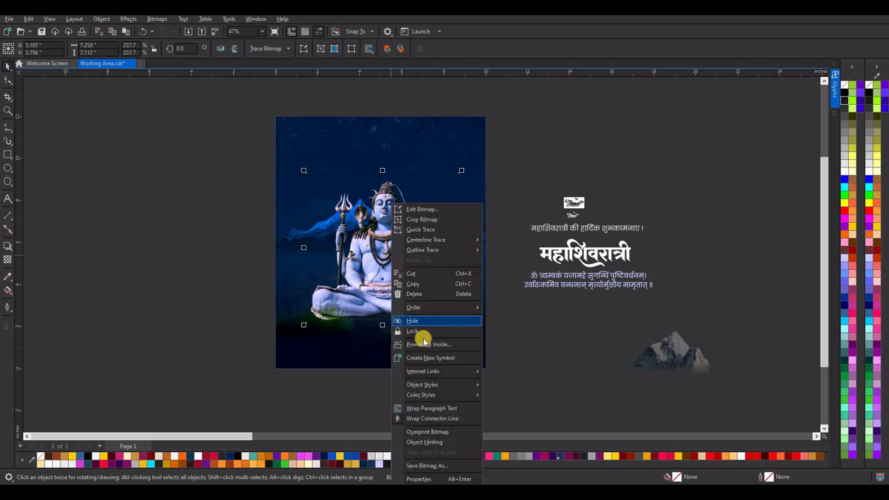
pyautogui.click(427, 344)
pyautogui.click(426, 238)
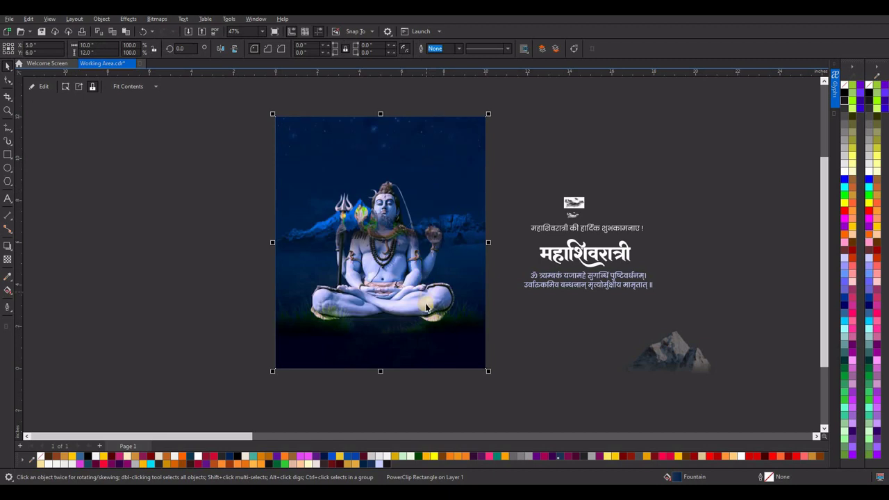
pyautogui.keyDown('ctrl'); pyautogui.click(380, 232); pyautogui.keyUp('ctrl')
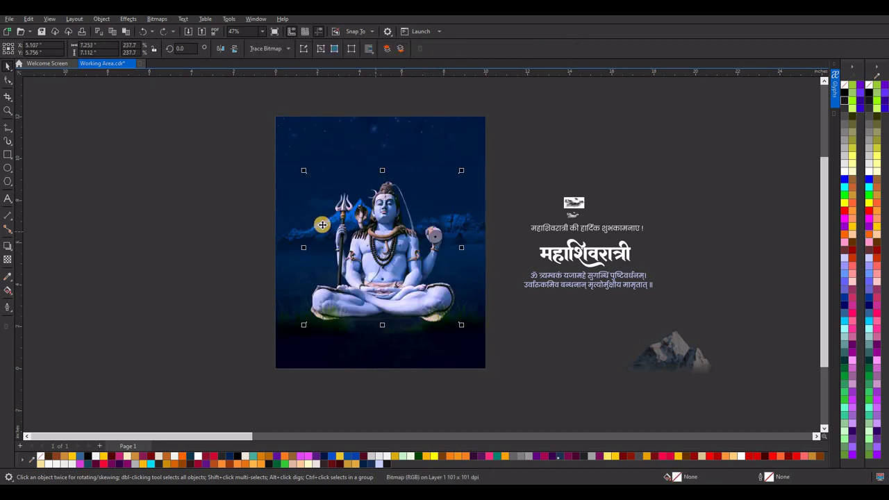
# PowerClip the mountain range inside the page's background rectangle.
pyautogui.rightClick(295, 233)
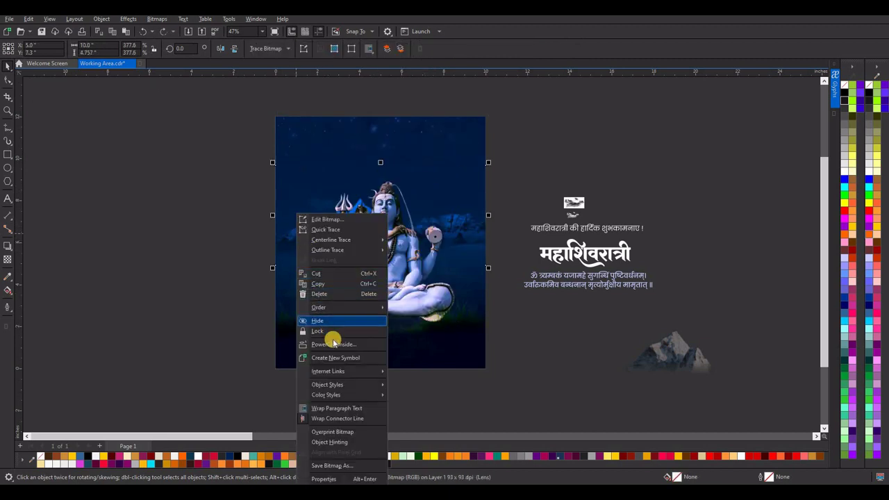
pyautogui.click(362, 137)
pyautogui.click(393, 234)
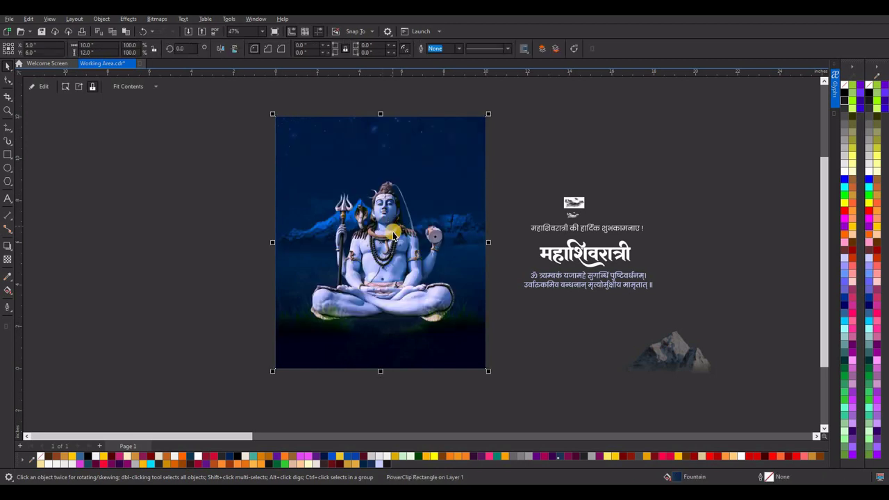
pyautogui.click(512, 199)
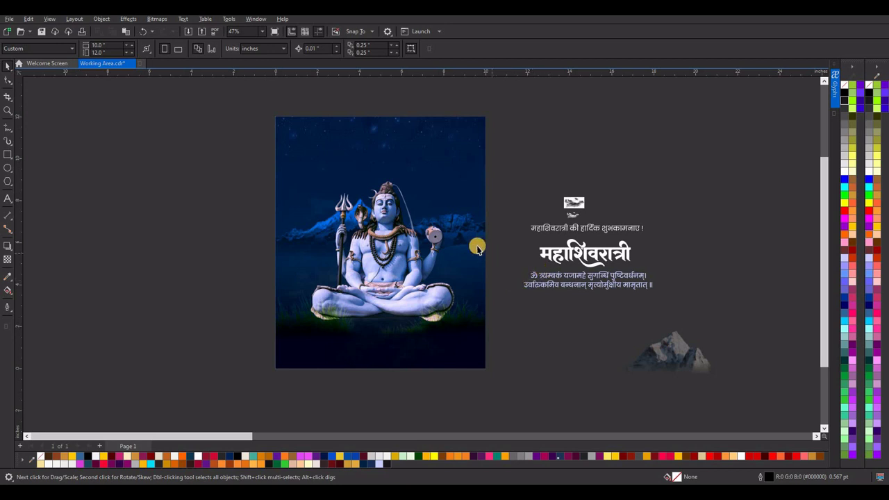
# Edit the background's PowerClip contents, enlarging the mountain range to about 14.33 × 6.82 inches and raising it to about Y 8.07 inches.
pyautogui.click(461, 229)
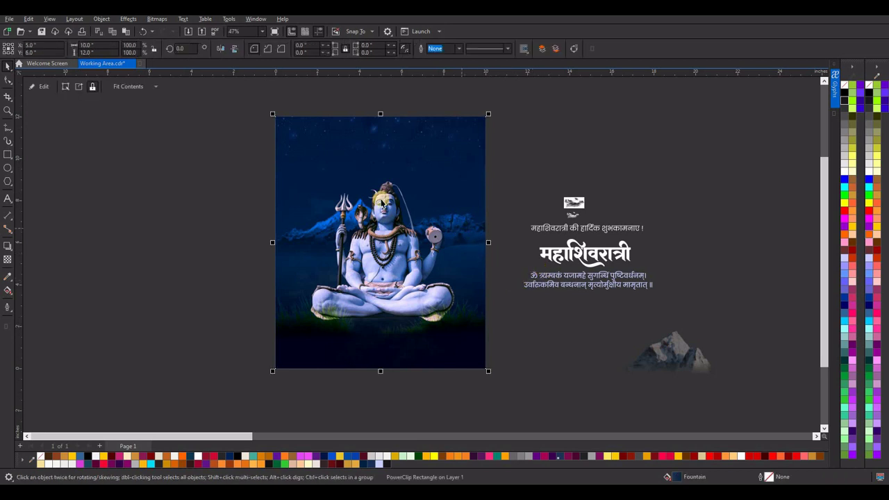
pyautogui.click(44, 86)
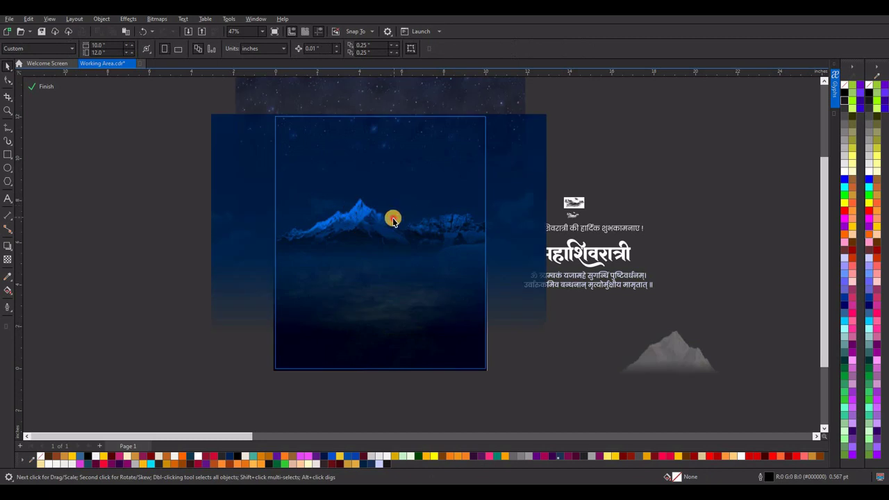
pyautogui.moveTo(462, 262); pyautogui.dragTo(516, 297)
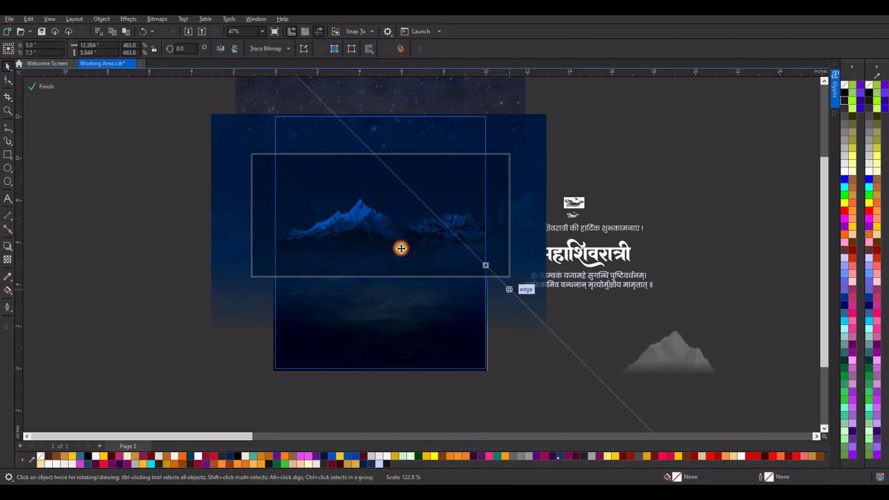
pyautogui.moveTo(382, 238); pyautogui.dragTo(381, 222)
pyautogui.moveTo(514, 264); pyautogui.dragTo(531, 277)
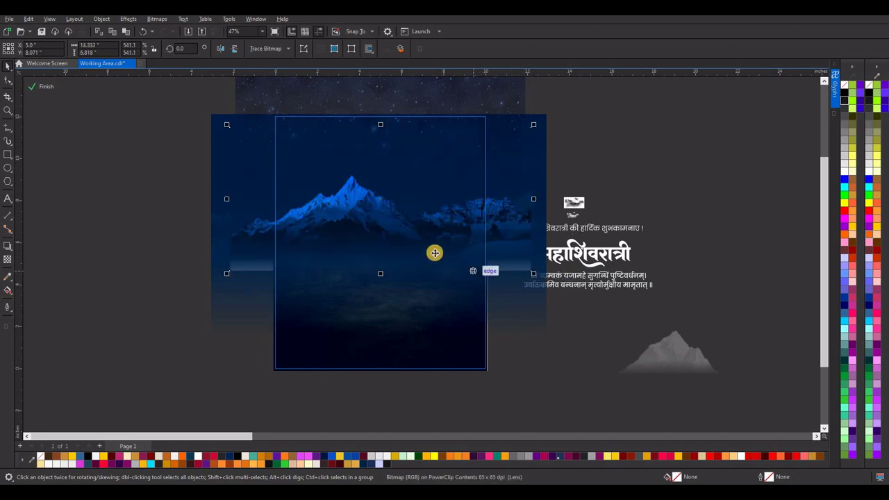
pyautogui.click(51, 88)
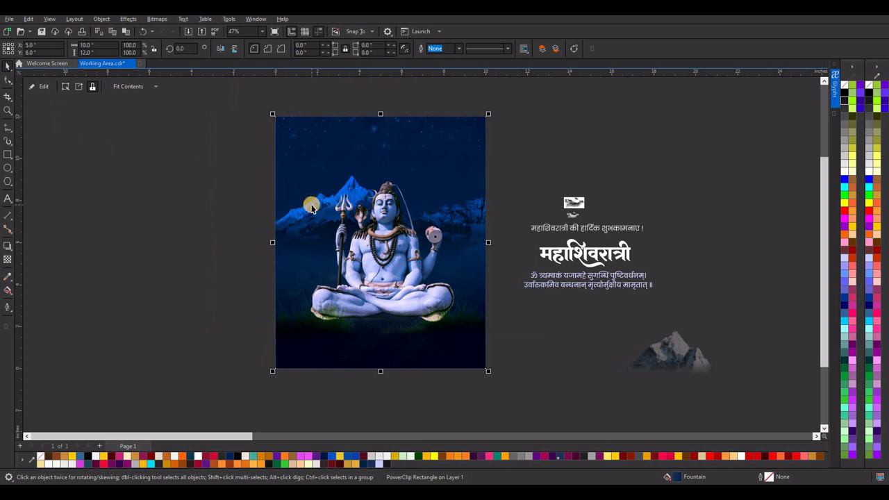
pyautogui.press('Escape')
# Draw a circle about 1.6 inches in diameter near Shiva's head, filled white with no outline.
pyautogui.scroll(1, 436, 190)
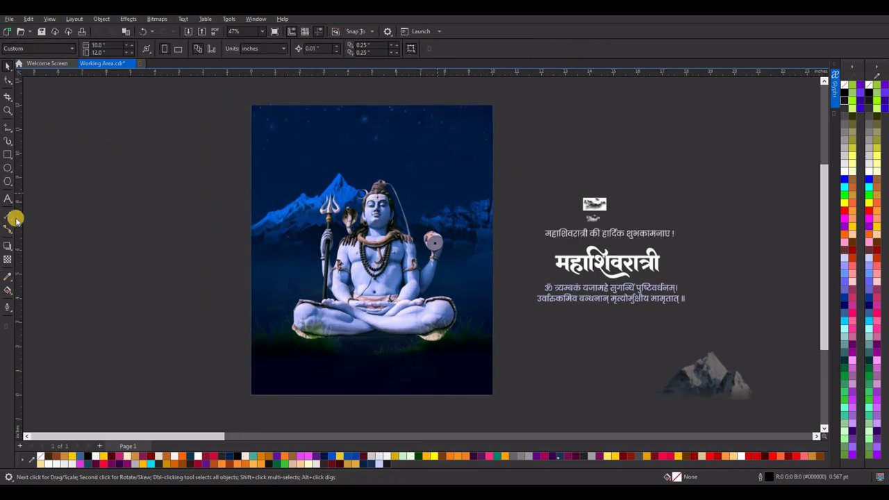
pyautogui.click(8, 167)
pyautogui.moveTo(361, 156); pyautogui.dragTo(383, 208)
pyautogui.click(8, 65)
pyautogui.scroll(1, 354, 203)
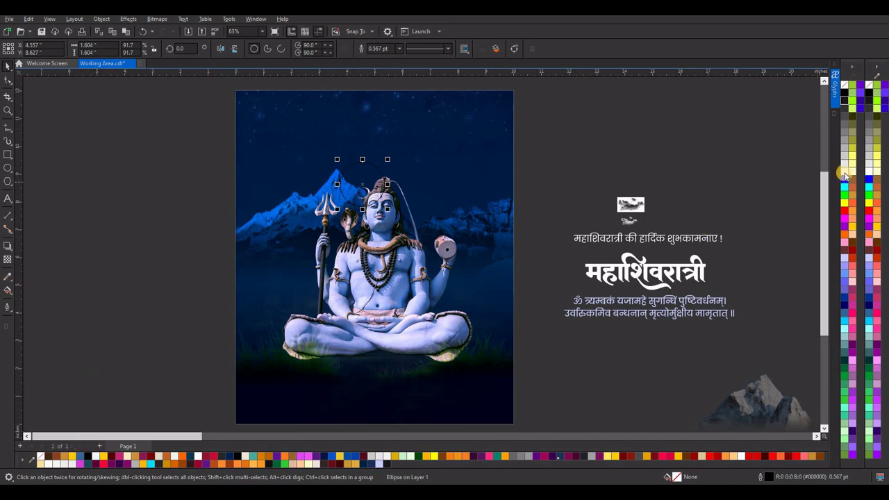
pyautogui.click(42, 458)
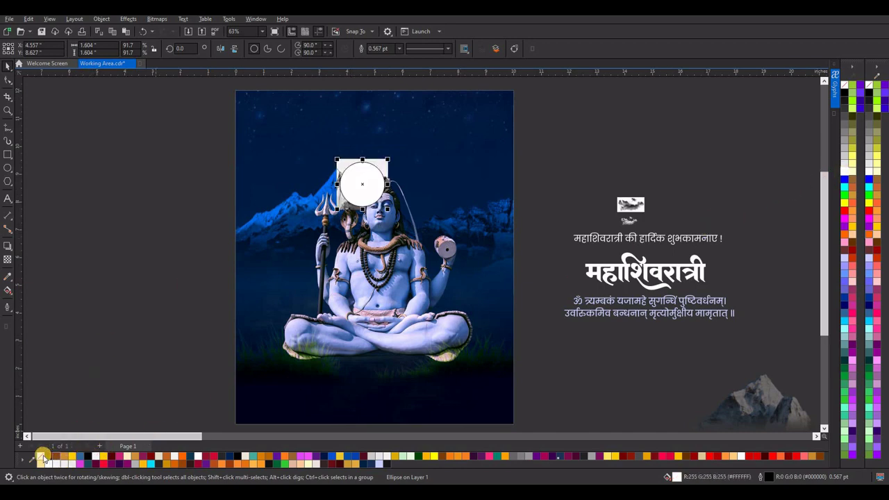
# Move the white circle off the page into the empty area beside it, at about X 11.8 and Y 9.9 inches.
pyautogui.moveTo(354, 190); pyautogui.dragTo(597, 145)
pyautogui.click(602, 143)
pyautogui.scroll(1, 602, 143)
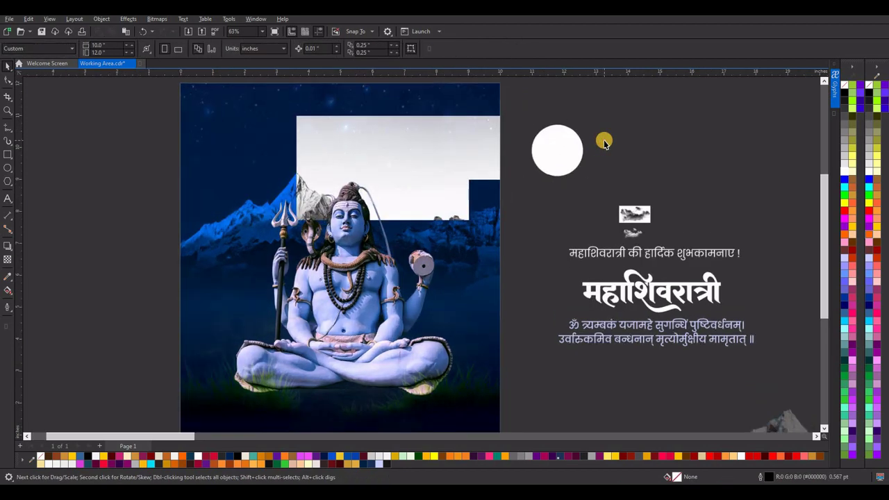
pyautogui.scroll(1, 605, 143)
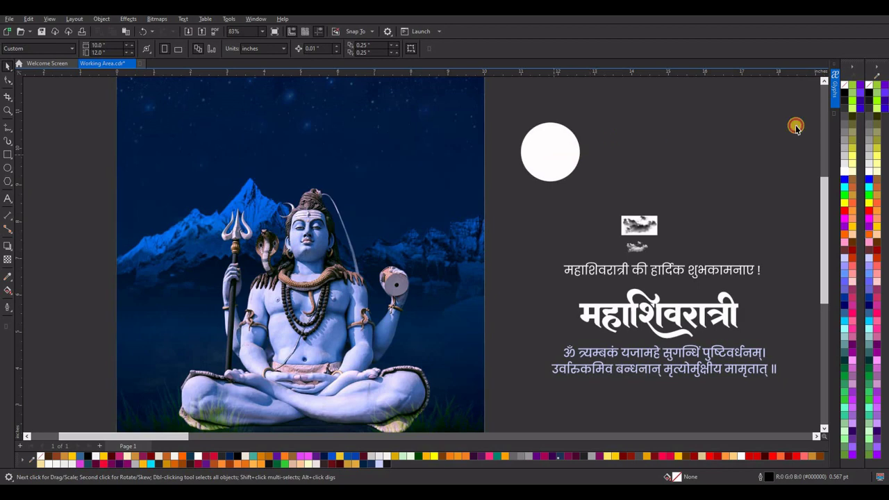
# Apply a Gaussian blur with a radius of 29.4 pixels to the white circle.
pyautogui.press('Tab')
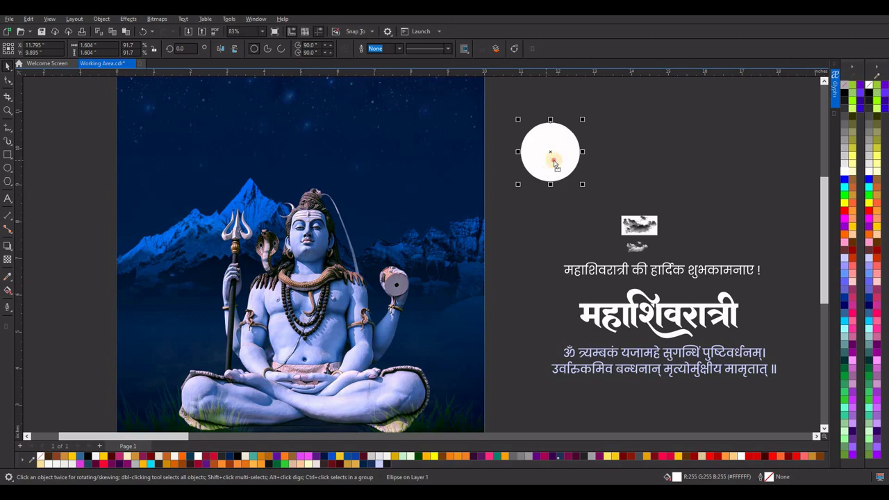
pyautogui.moveTo(554, 161); pyautogui.dragTo(599, 163)
pyautogui.hotkey('ctrl', 'z')
pyautogui.click(135, 19)
pyautogui.moveTo(166, 74)
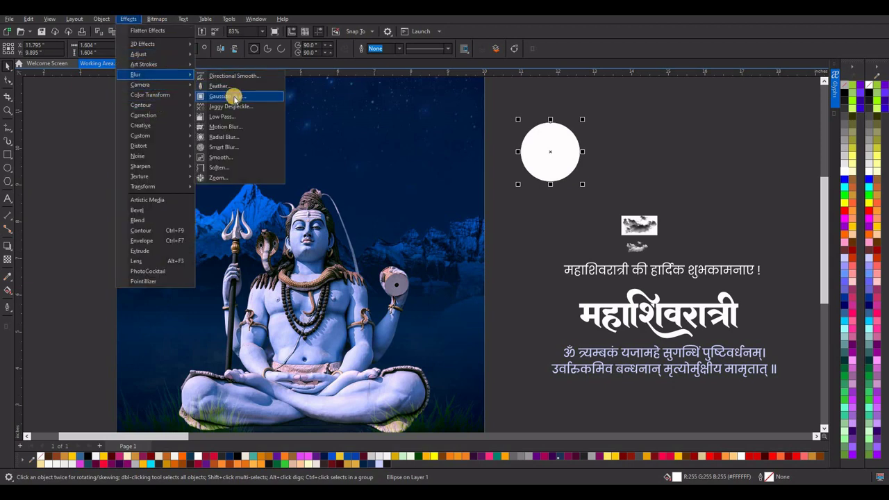
pyautogui.click(234, 97)
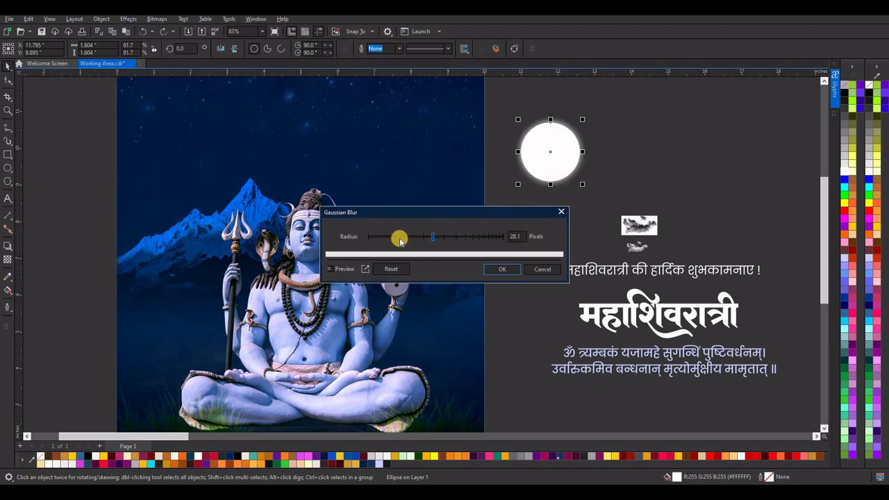
pyautogui.moveTo(400, 240); pyautogui.dragTo(438, 238)
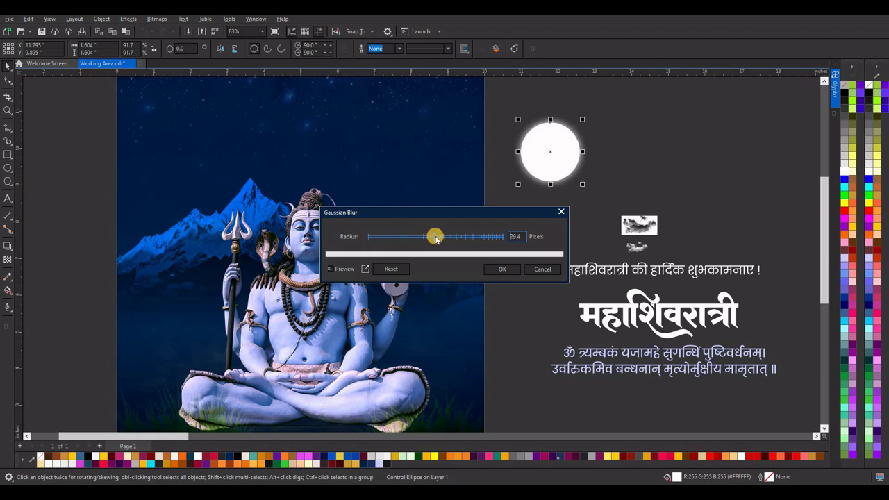
pyautogui.click(508, 270)
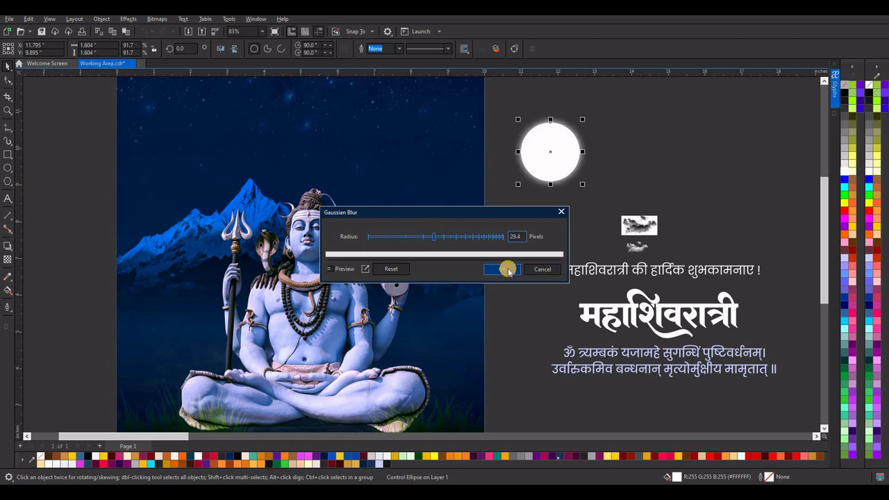
pyautogui.click(558, 159)
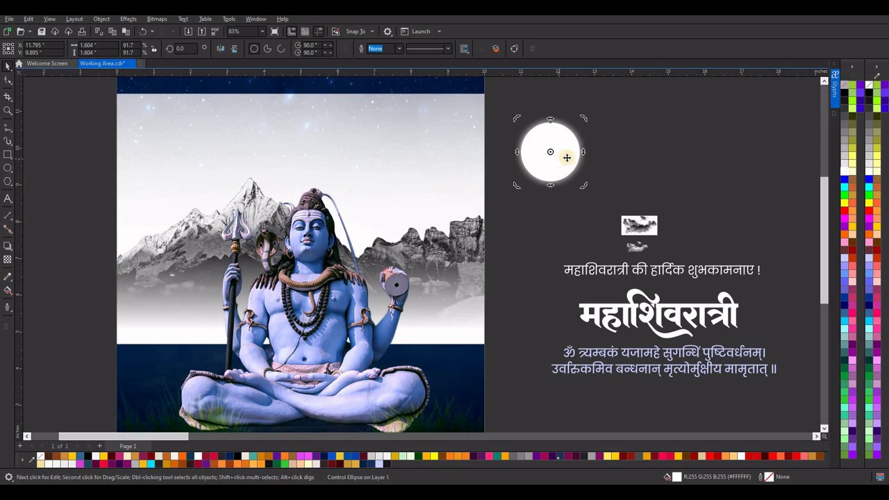
pyautogui.click(605, 148)
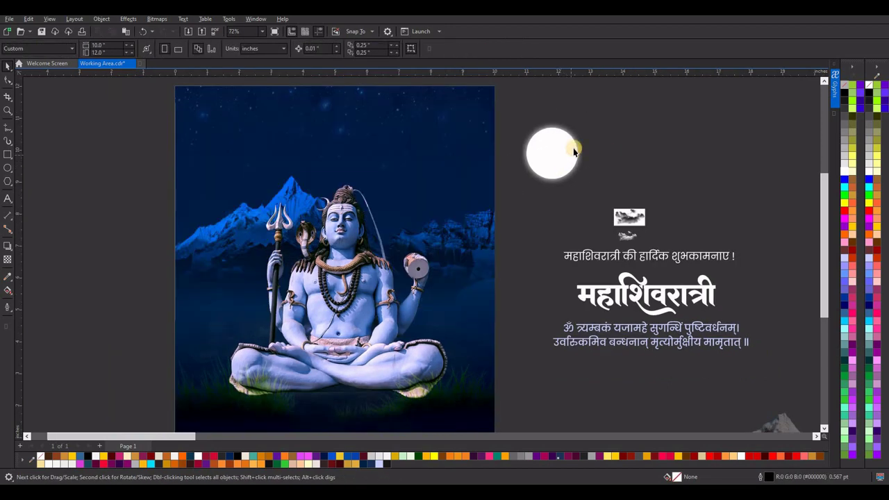
# Place the larger cloud image over the blurred white circle and scale it to about 1.18 × 0.64 inches.
pyautogui.scroll(1, 574, 151)
pyautogui.click(644, 232)
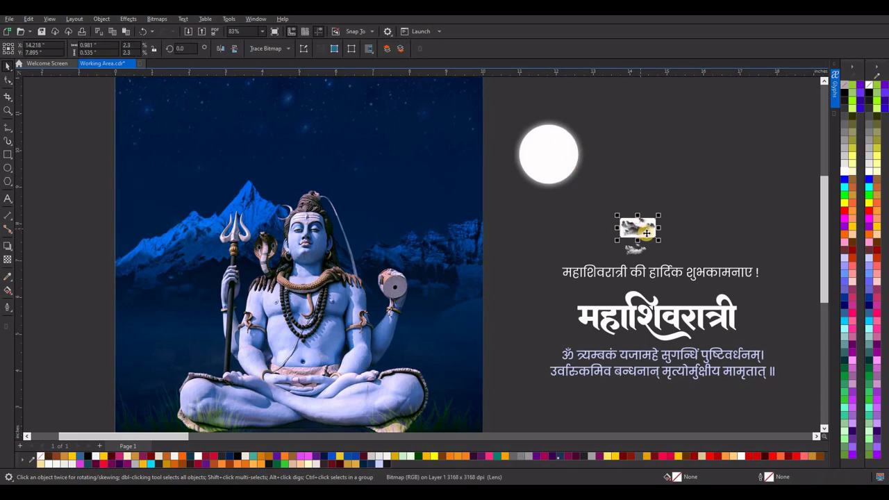
pyautogui.moveTo(639, 230); pyautogui.dragTo(540, 159)
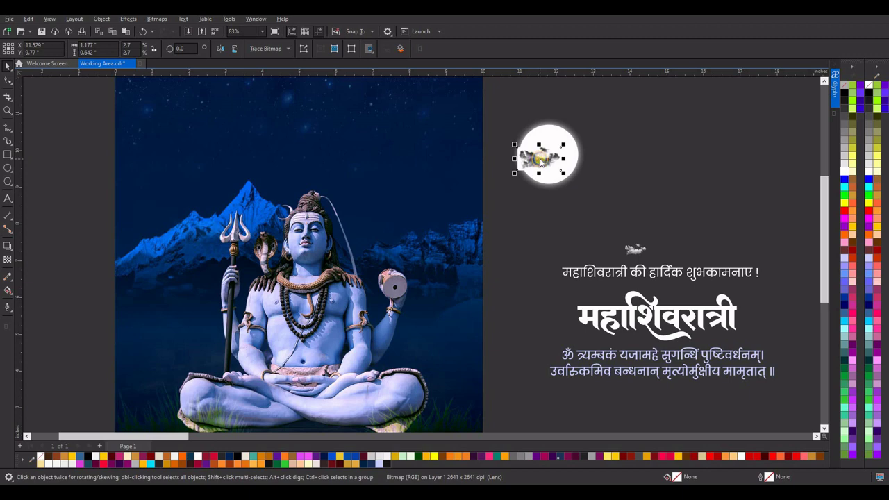
pyautogui.rightClick(541, 161)
pyautogui.click(533, 150)
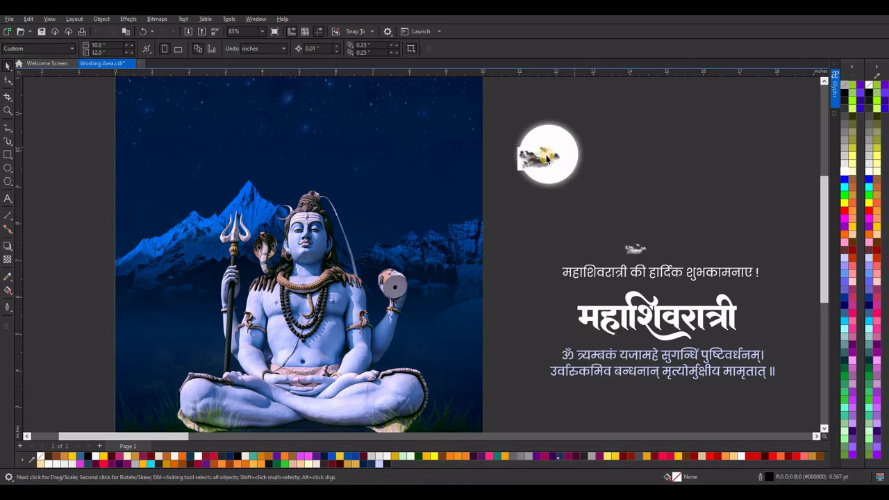
# Give the cloud image on the circle a uniform transparency of 85.
pyautogui.click(8, 259)
pyautogui.moveTo(518, 179); pyautogui.dragTo(542, 180)
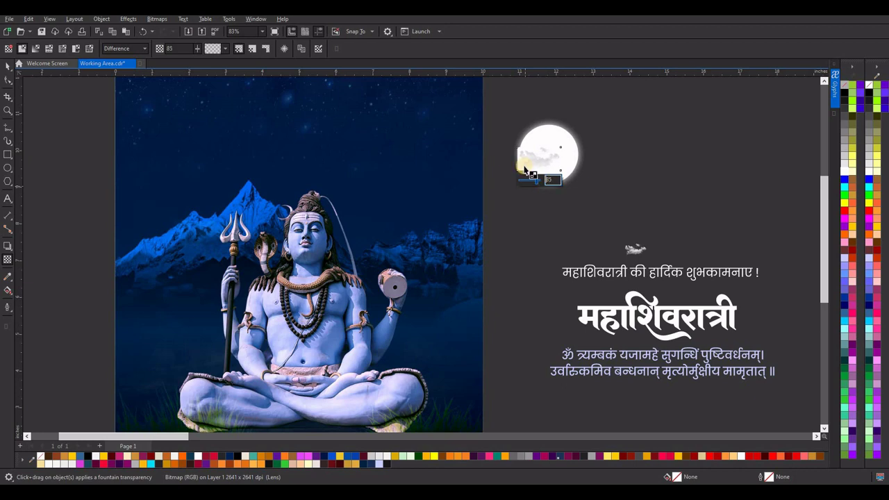
pyautogui.click(8, 66)
# Try to PowerClip the faded cloud image inside the blurred white circle.
pyautogui.click(535, 159)
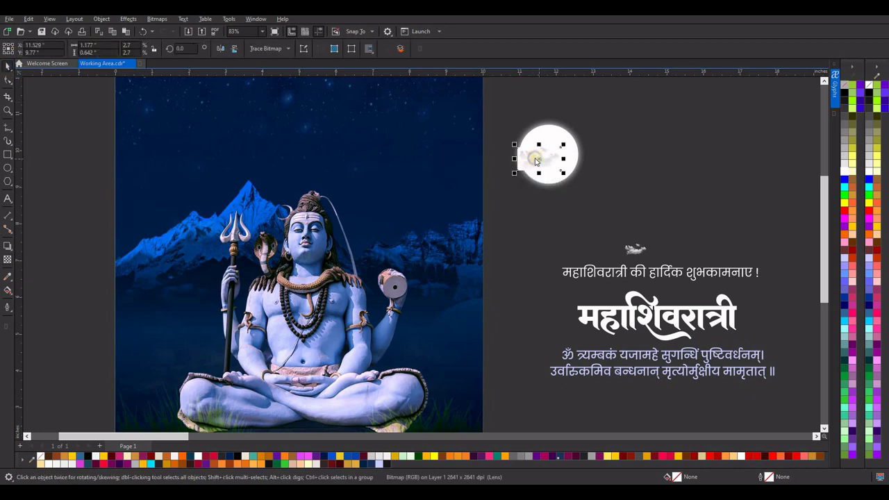
pyautogui.rightClick(535, 159)
pyautogui.click(584, 287)
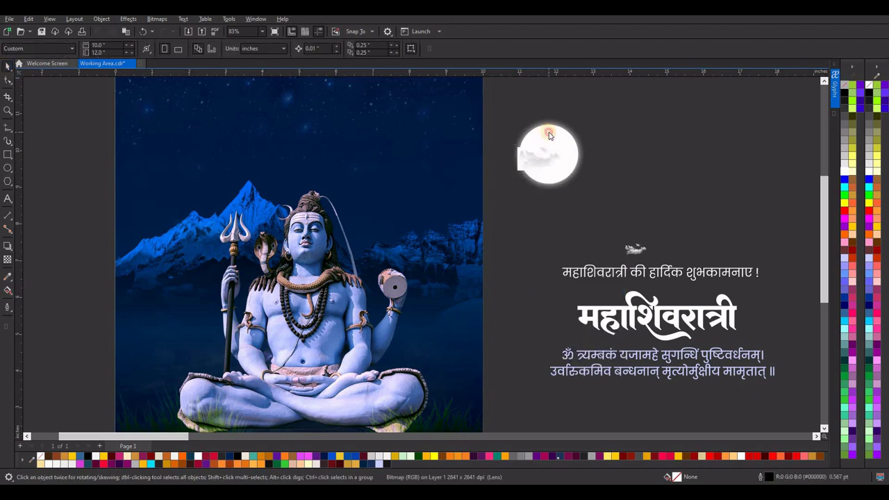
pyautogui.click(549, 135)
pyautogui.click(478, 273)
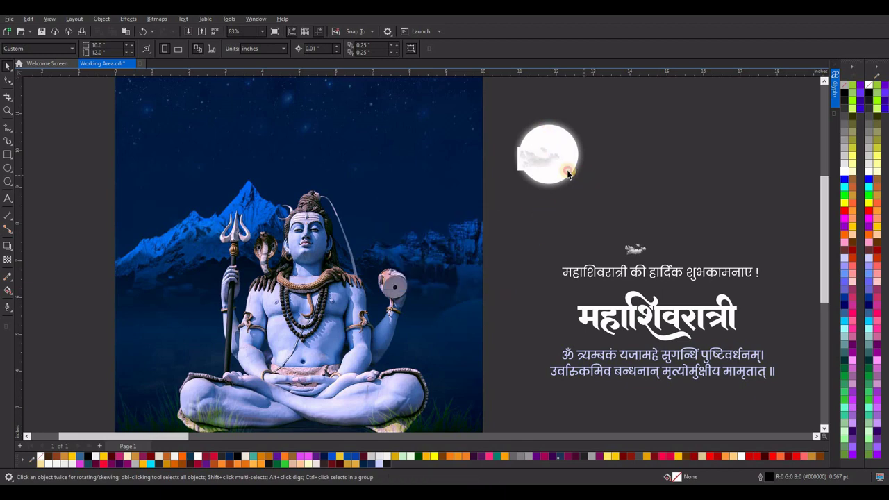
# Centre the faded cloud image on the blurred white circle and group all the moon's objects.
pyautogui.click(535, 159)
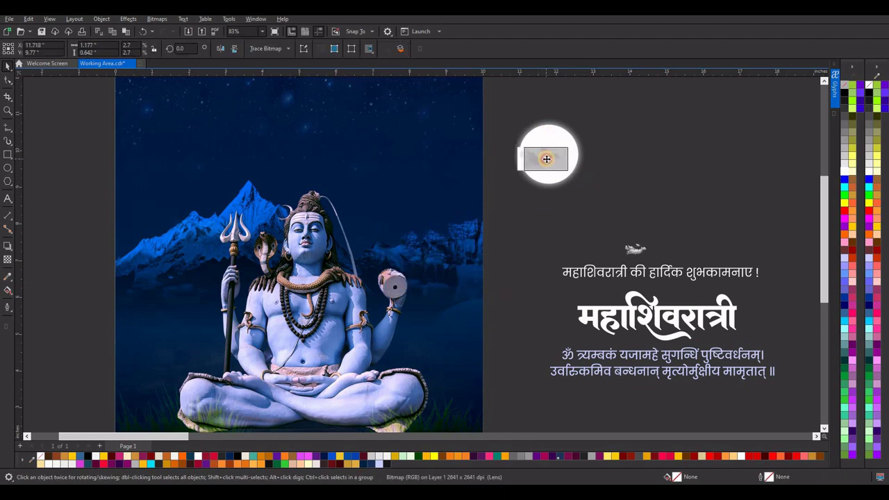
pyautogui.moveTo(547, 159); pyautogui.dragTo(547, 159)
pyautogui.moveTo(501, 200); pyautogui.dragTo(504, 195)
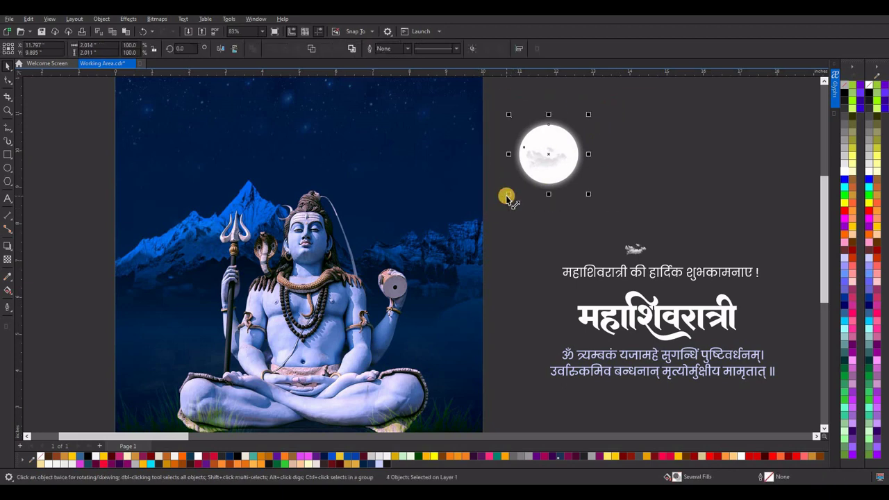
pyautogui.click(101, 19)
pyautogui.moveTo(153, 176)
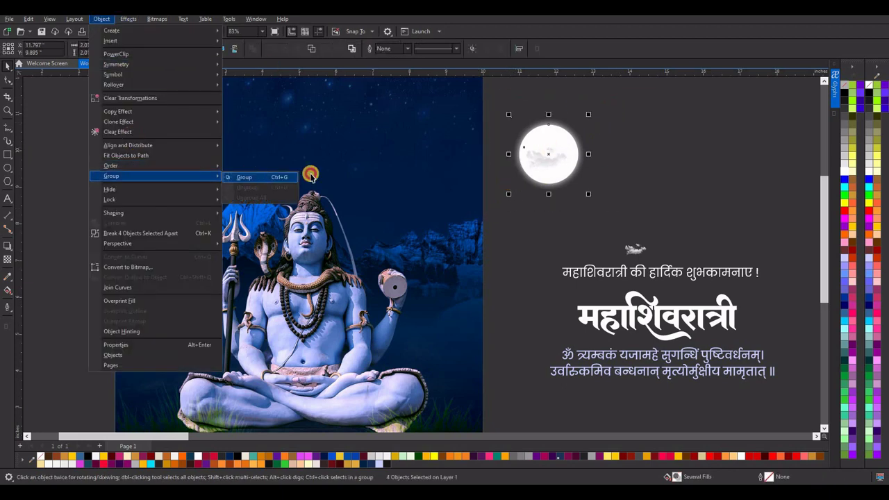
pyautogui.click(263, 176)
# Place the moon group beside Shiva's head at about 1.84 × 1.83 inches and PowerClip it inside the page's background rectangle.
pyautogui.moveTo(548, 151); pyautogui.dragTo(318, 166)
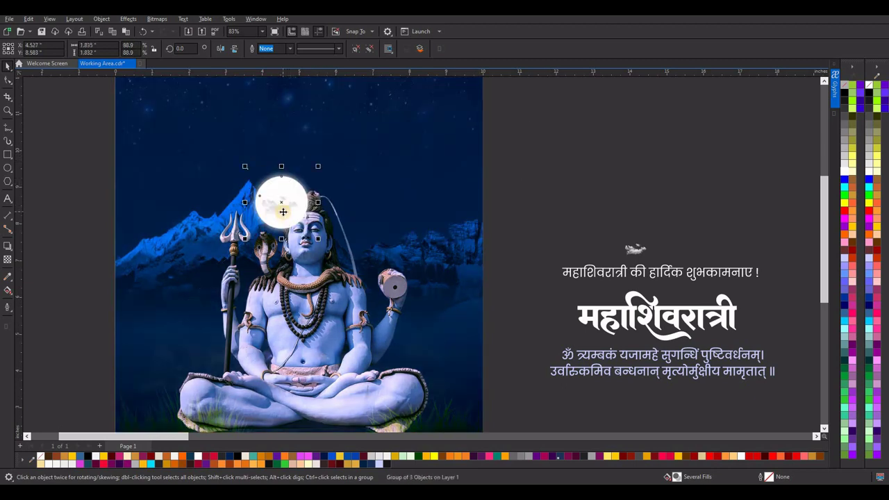
pyautogui.rightClick(278, 204)
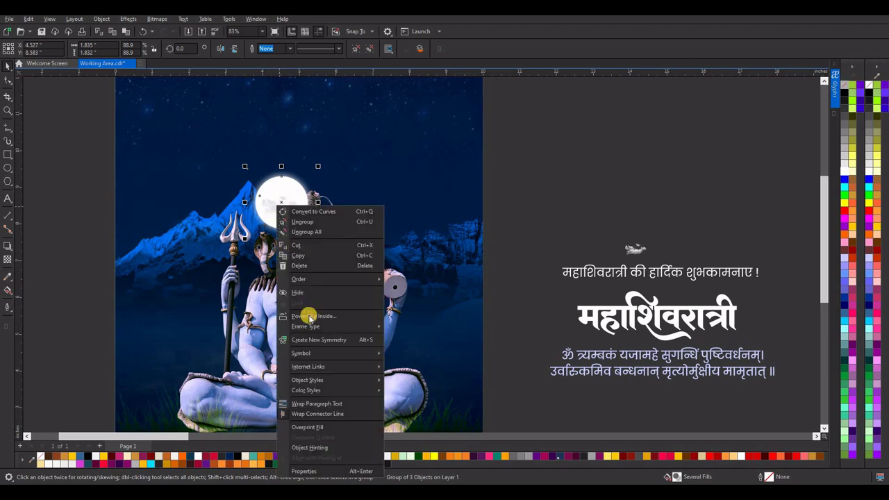
pyautogui.click(312, 314)
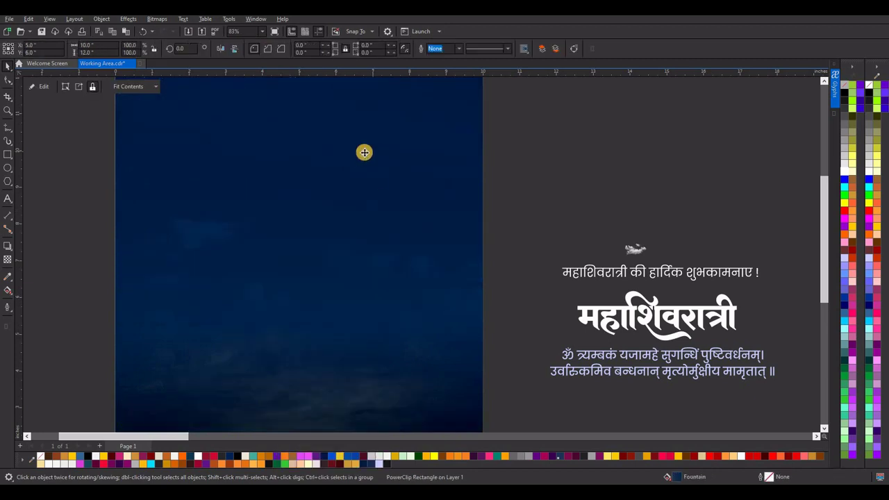
# Inside the background PowerClip, bring the mountain image in front of the moon and scale the moon to about 1.44 inches near the peak.
pyautogui.click(40, 86)
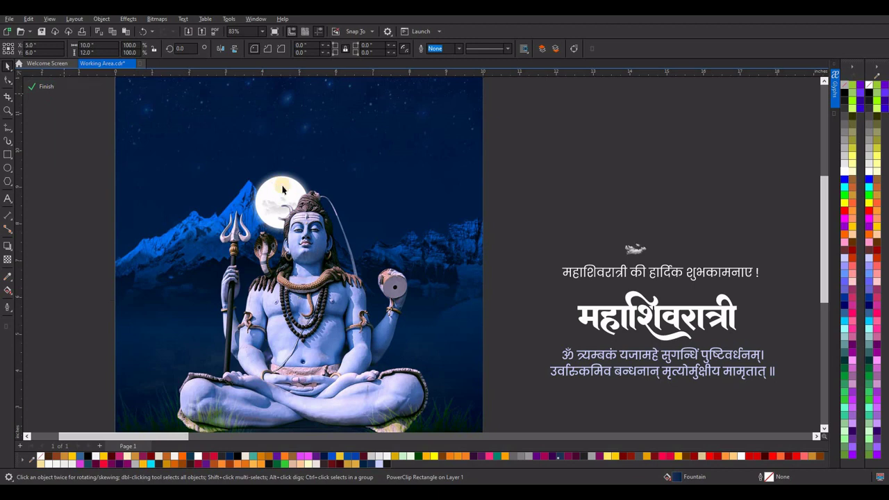
pyautogui.click(284, 193)
pyautogui.click(222, 234)
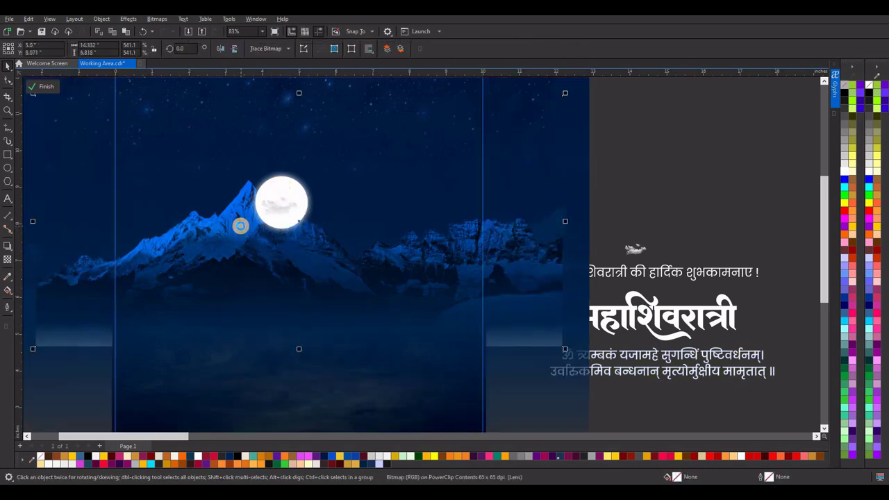
pyautogui.hotkey('ctrl', 'pageup')
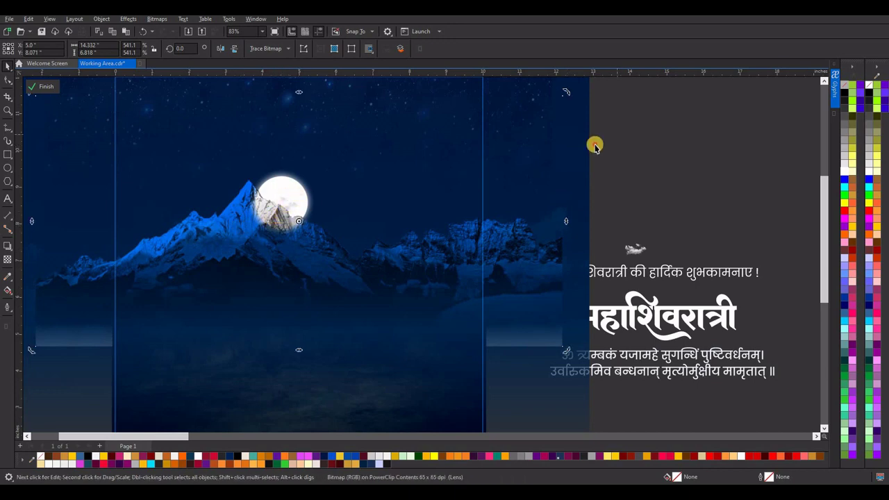
pyautogui.moveTo(622, 128)
pyautogui.mouseDown()
pyautogui.moveTo(246, 236)
pyautogui.moveTo(264, 246)
pyautogui.mouseUp()
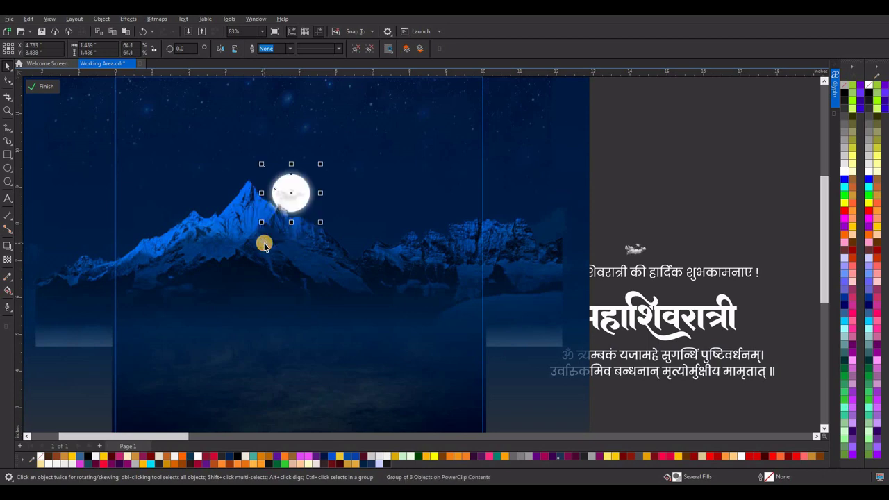
pyautogui.click(51, 91)
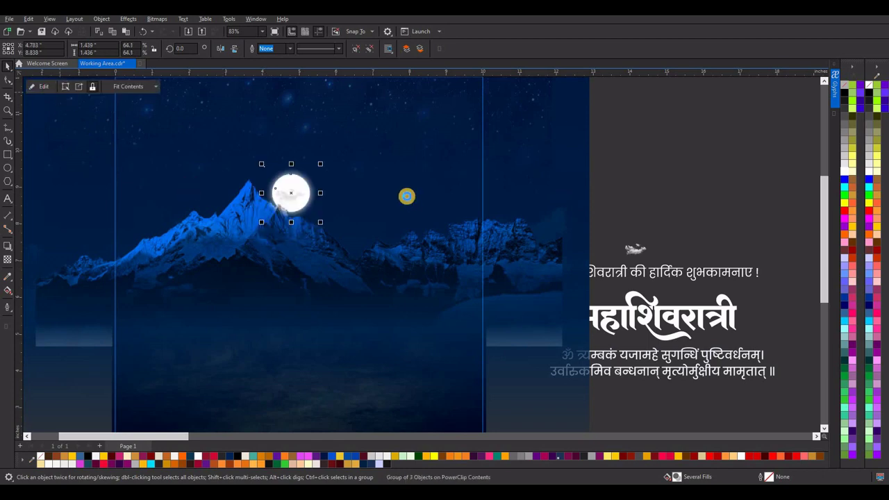
pyautogui.press('Escape')
# Move the remaining small cloud image onto the poster's sky and enlarge it to about 8.51 × 4.64 inches around the moon.
pyautogui.scroll(-3, 424, 185)
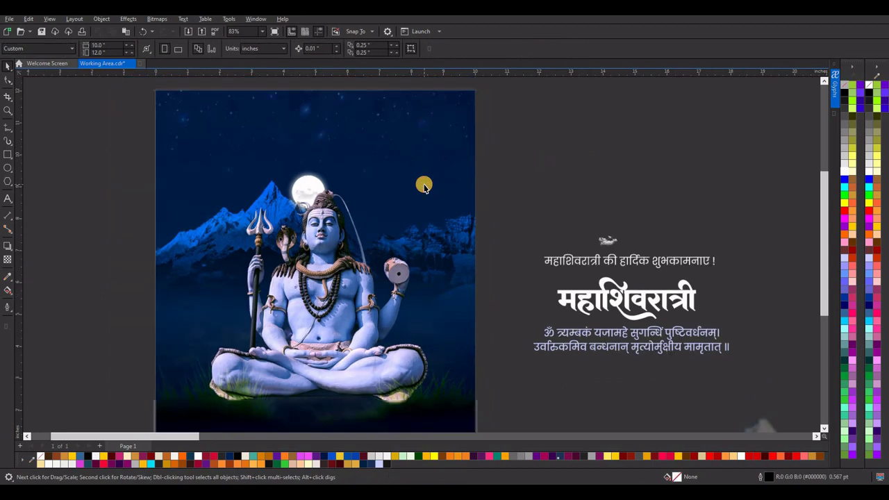
pyautogui.scroll(1, 360, 226)
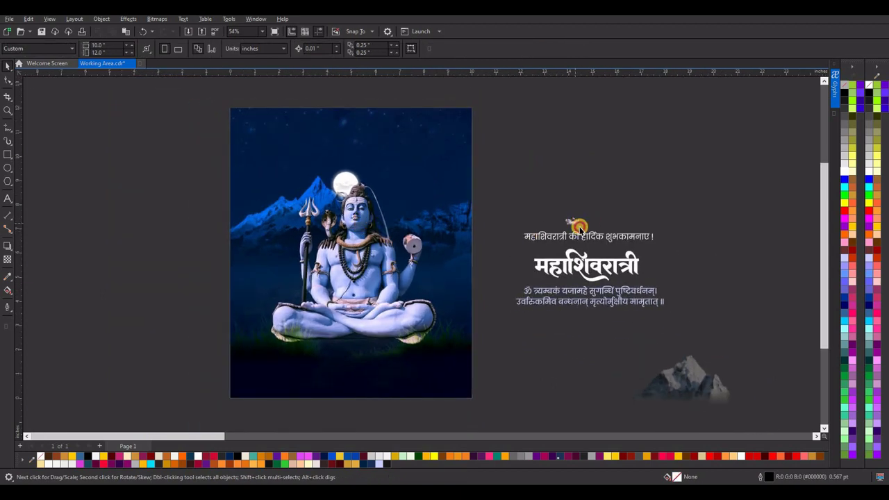
pyautogui.click(579, 228)
pyautogui.moveTo(577, 227); pyautogui.dragTo(257, 159)
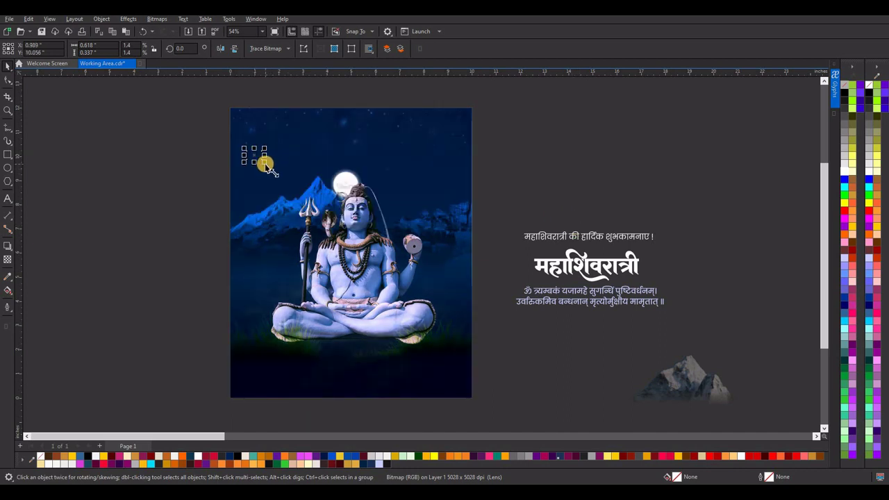
pyautogui.click(264, 164)
pyautogui.moveTo(264, 163); pyautogui.dragTo(455, 266)
pyautogui.moveTo(354, 217); pyautogui.dragTo(354, 182)
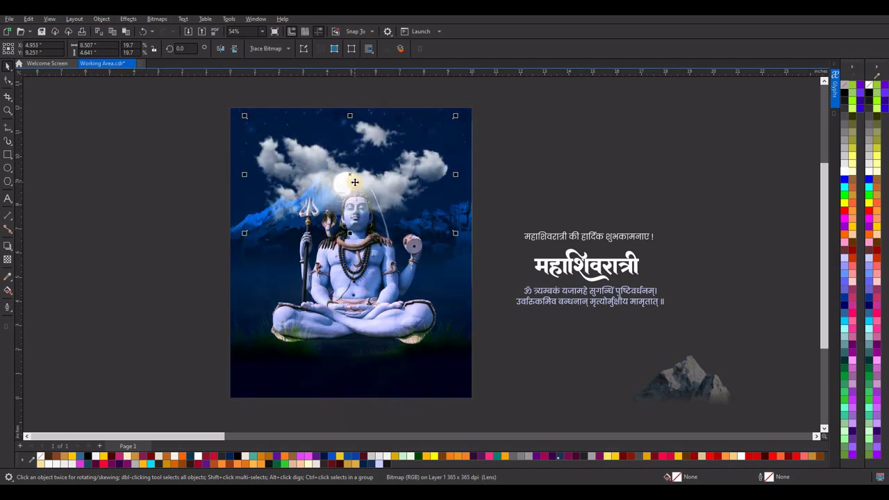
# Give the large cloud image a uniform transparency of 57.
pyautogui.click(7, 259)
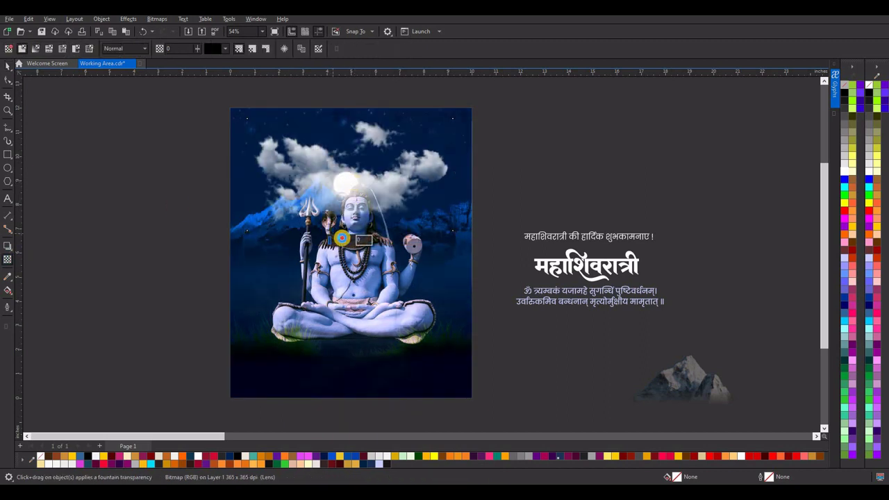
pyautogui.moveTo(342, 238); pyautogui.dragTo(349, 240)
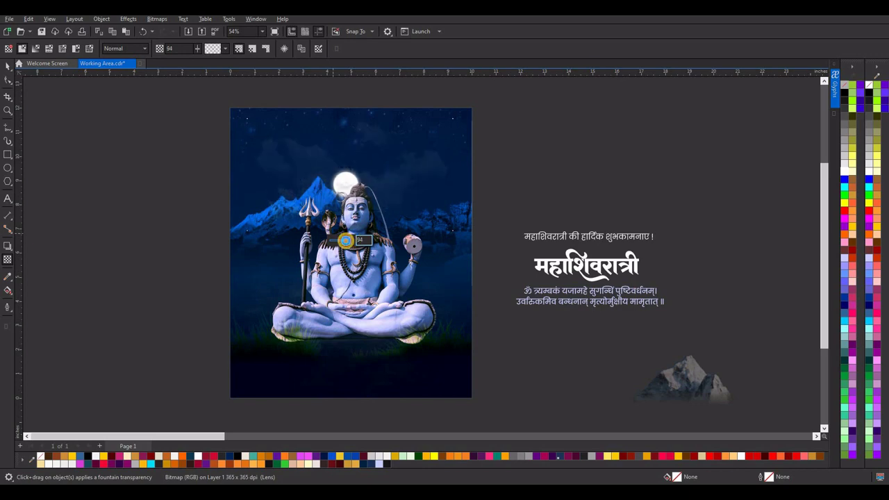
pyautogui.moveTo(344, 244); pyautogui.dragTo(336, 239)
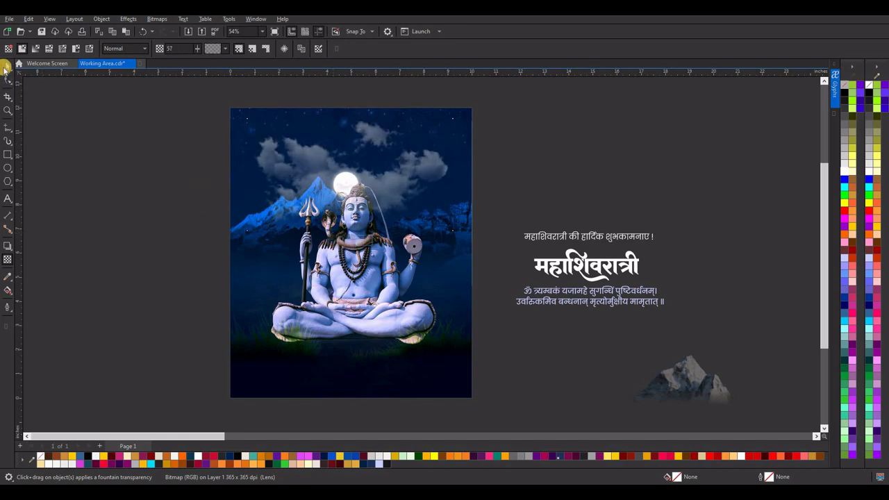
pyautogui.click(8, 65)
# Tint the large cloud image with a Photo Filter in light blue (#77AAE0) at 100% density.
pyautogui.click(133, 19)
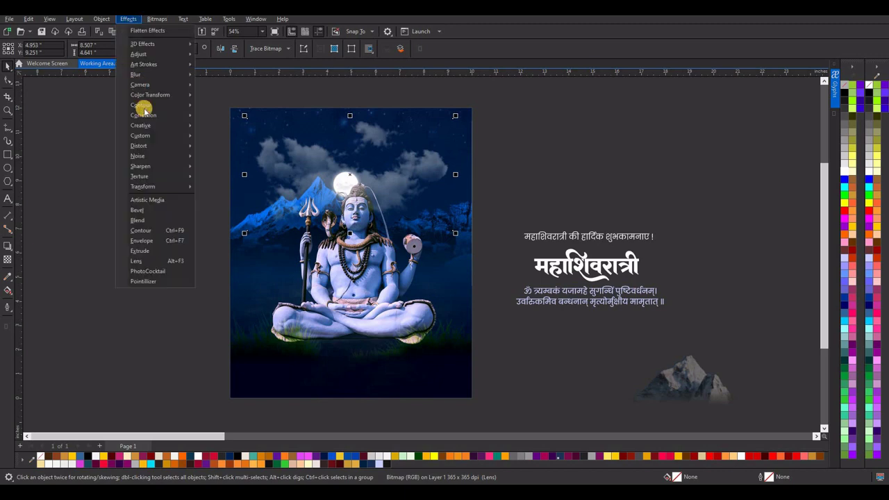
pyautogui.moveTo(154, 105)
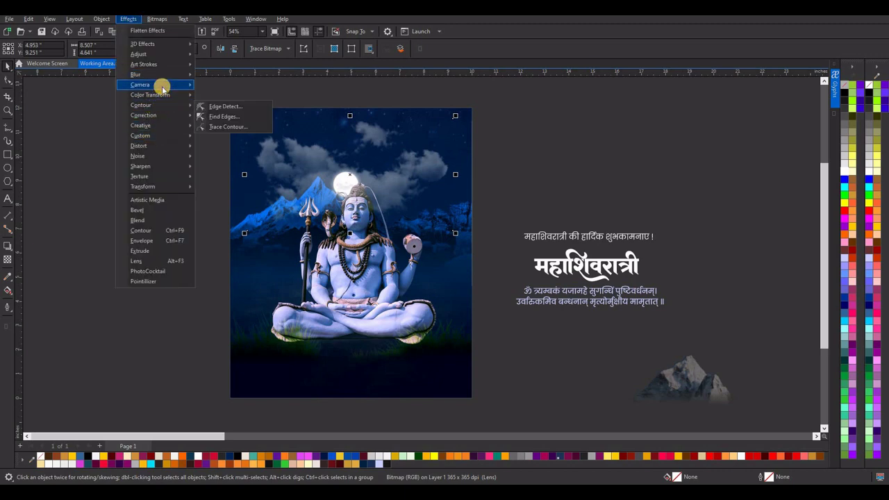
pyautogui.moveTo(163, 84)
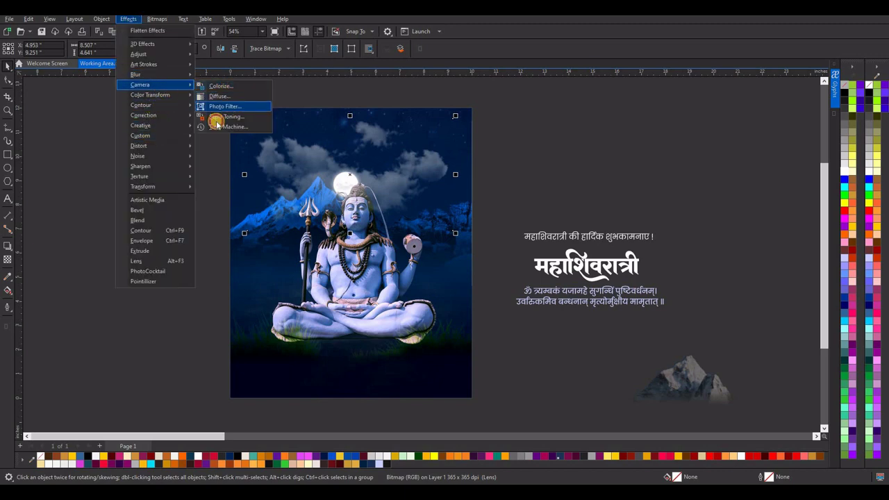
pyautogui.click(224, 106)
pyautogui.click(410, 224)
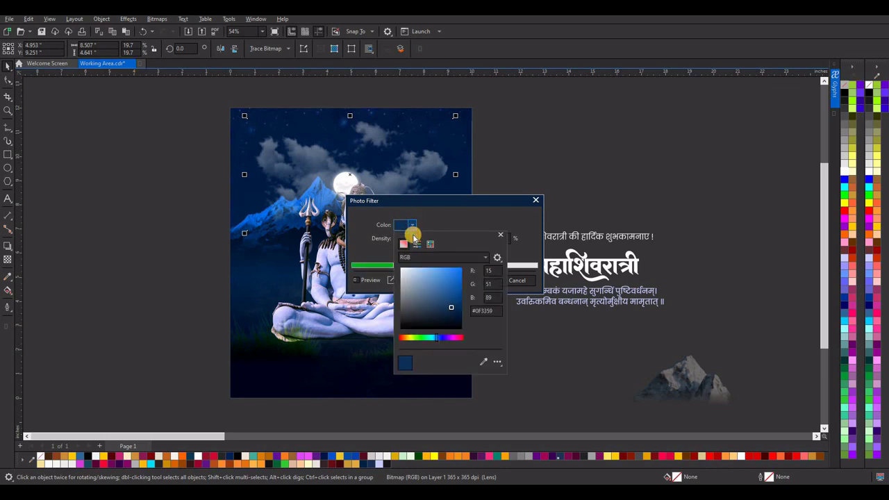
pyautogui.click(429, 275)
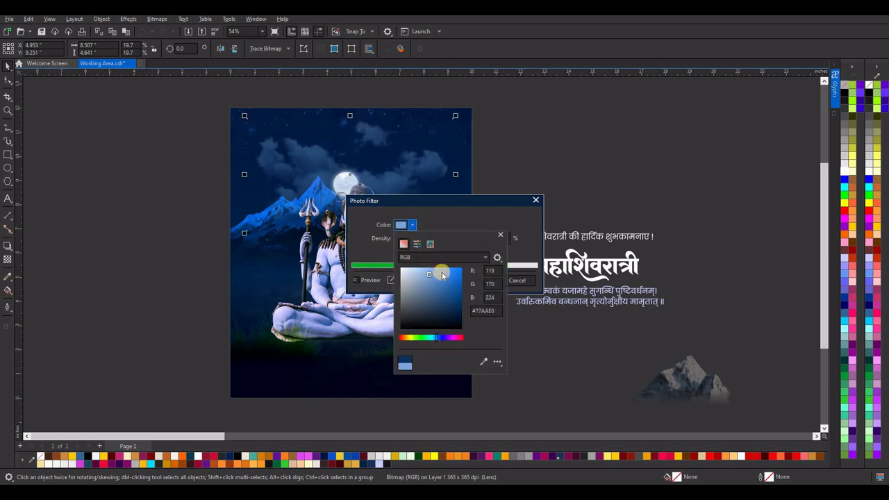
pyautogui.click(480, 229)
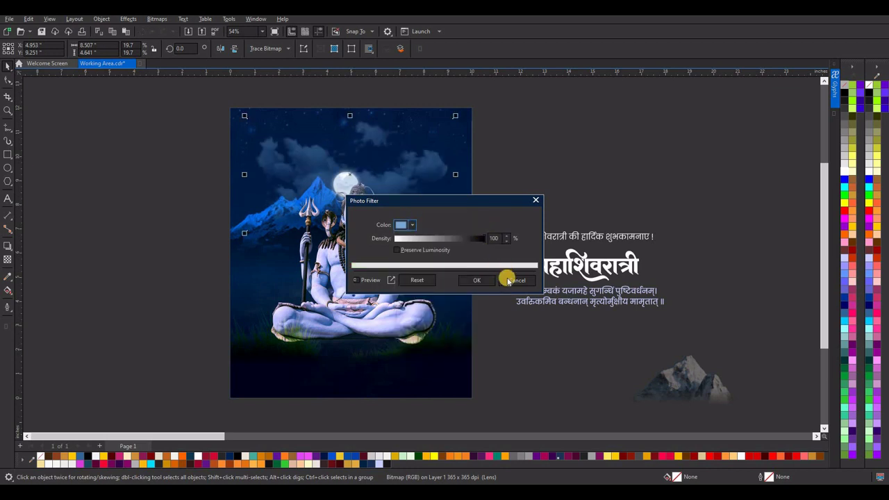
pyautogui.press('Return')
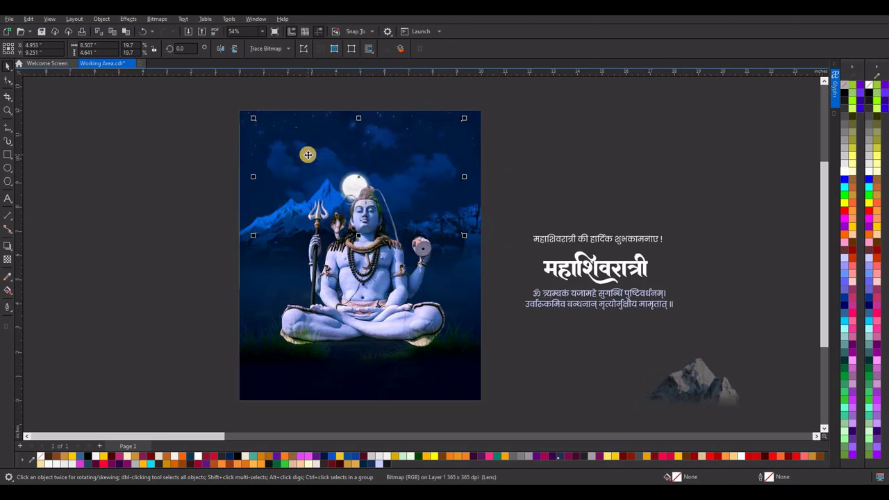
# PowerClip the blue-tinted cloud image inside the poster's background rectangle.
pyautogui.rightClick(309, 155)
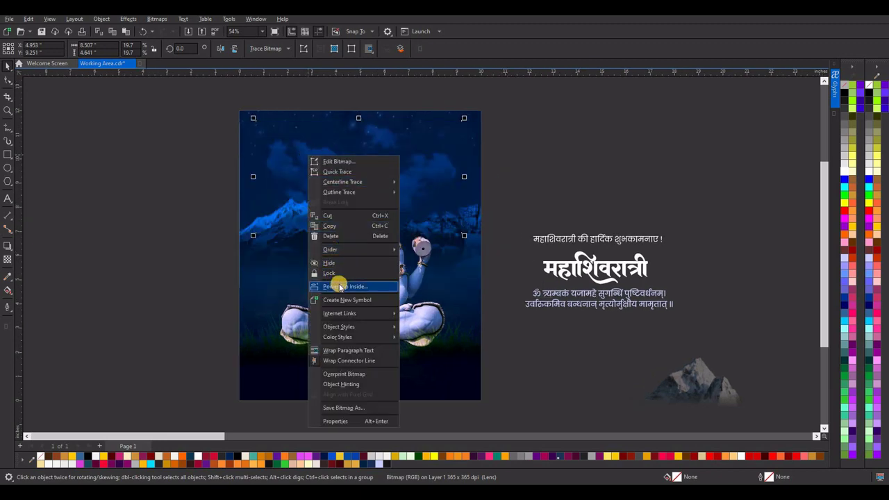
pyautogui.click(542, 167)
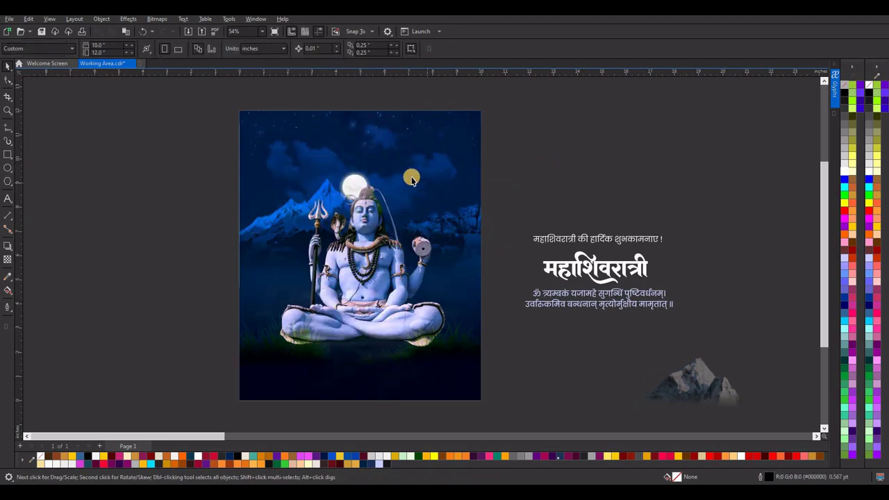
pyautogui.click(530, 160)
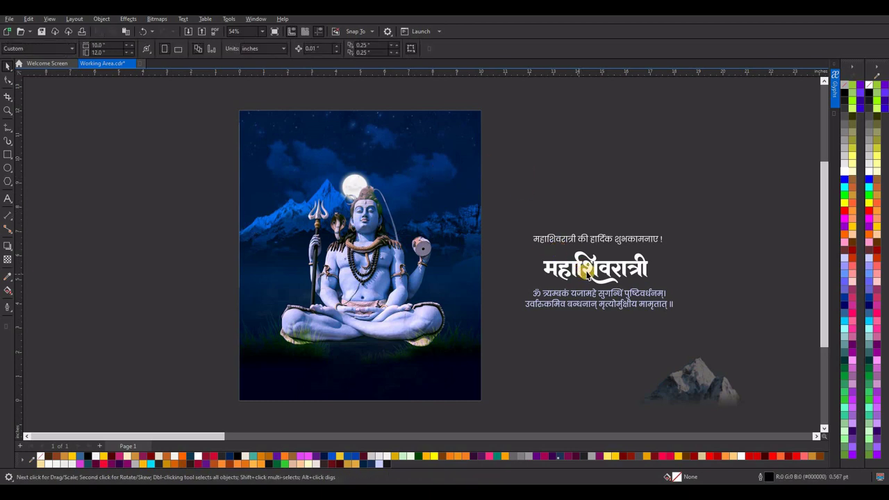
# Place the महाशिवरात्री title below the seated Shiva figure and fill it with light orange (#FFCF7E).
pyautogui.moveTo(587, 274); pyautogui.dragTo(364, 363)
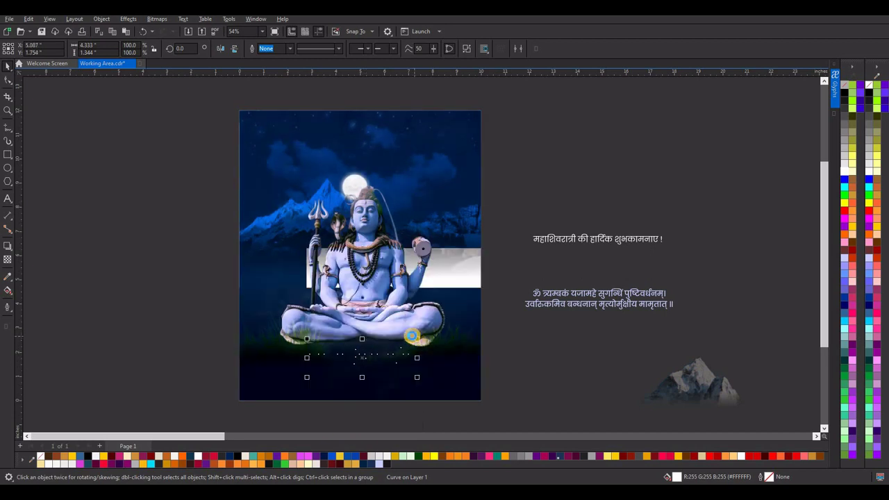
pyautogui.click(418, 456)
pyautogui.click(432, 457)
pyautogui.click(450, 456)
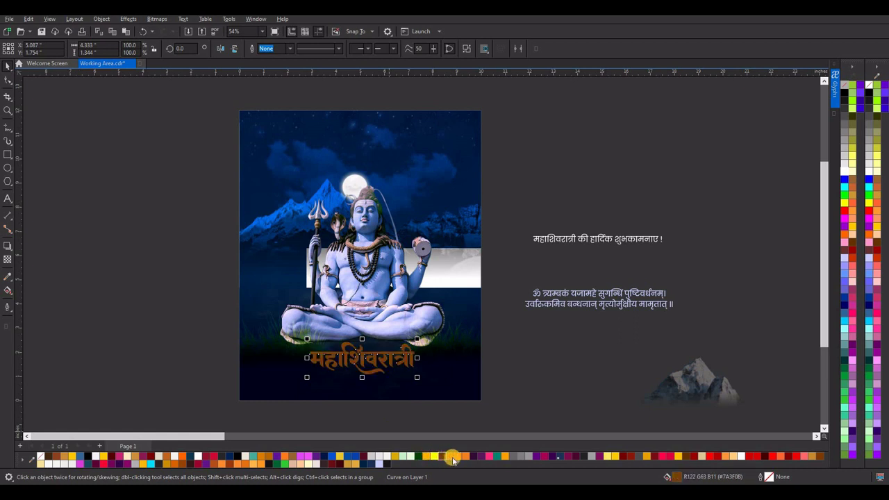
pyautogui.click(420, 456)
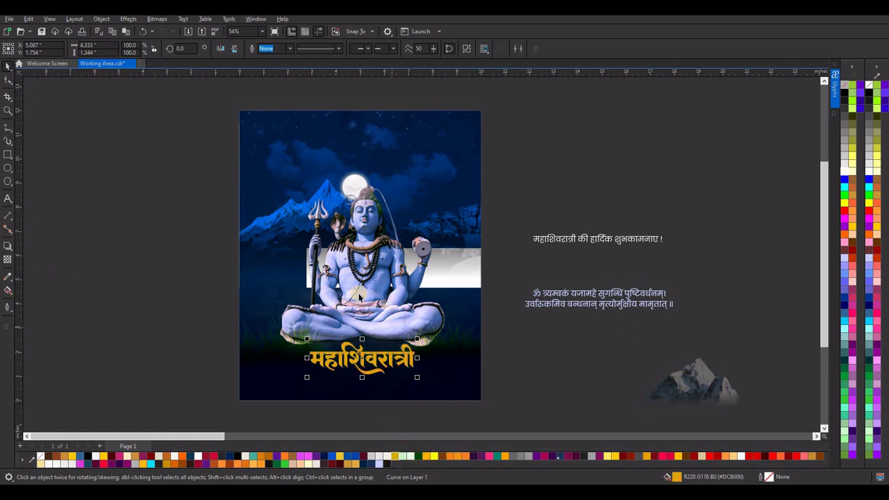
pyautogui.click(728, 457)
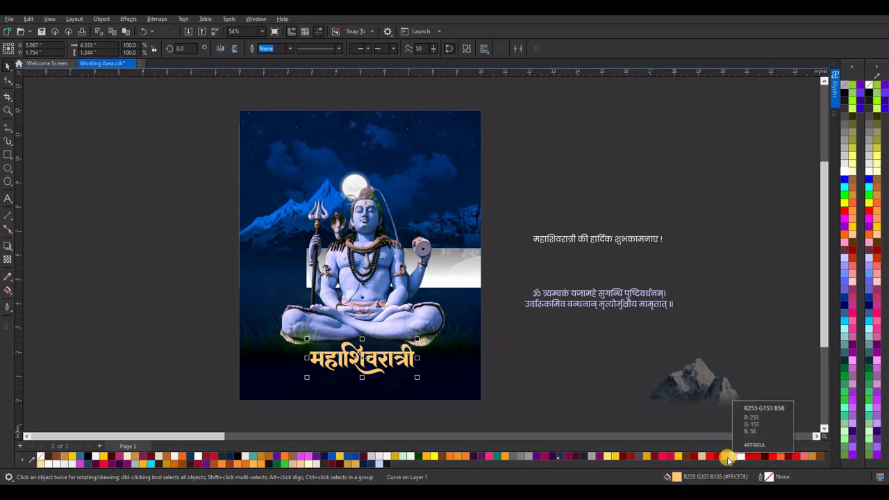
pyautogui.click(531, 335)
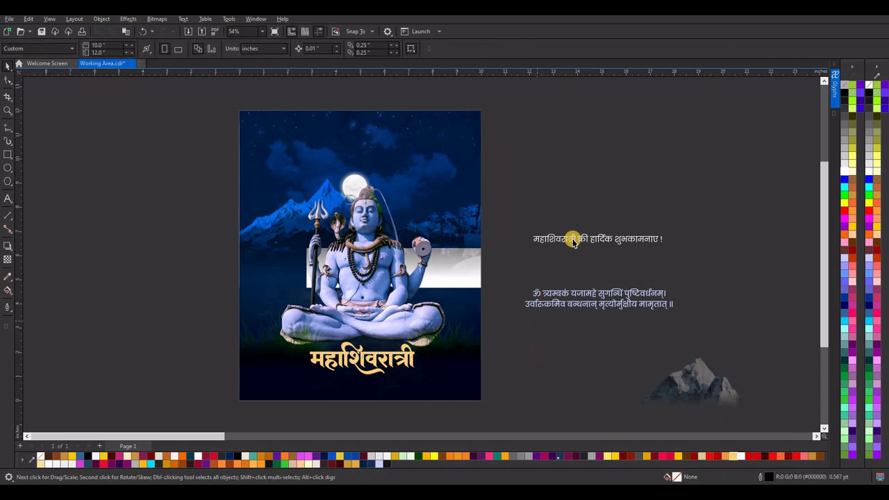
# Place the two-line mantra text in the sky near the poster's upper edge and fill it white.
pyautogui.moveTo(586, 294)
pyautogui.mouseDown()
pyautogui.moveTo(599, 297)
pyautogui.moveTo(345, 141)
pyautogui.moveTo(362, 132)
pyautogui.moveTo(360, 142)
pyautogui.mouseUp()
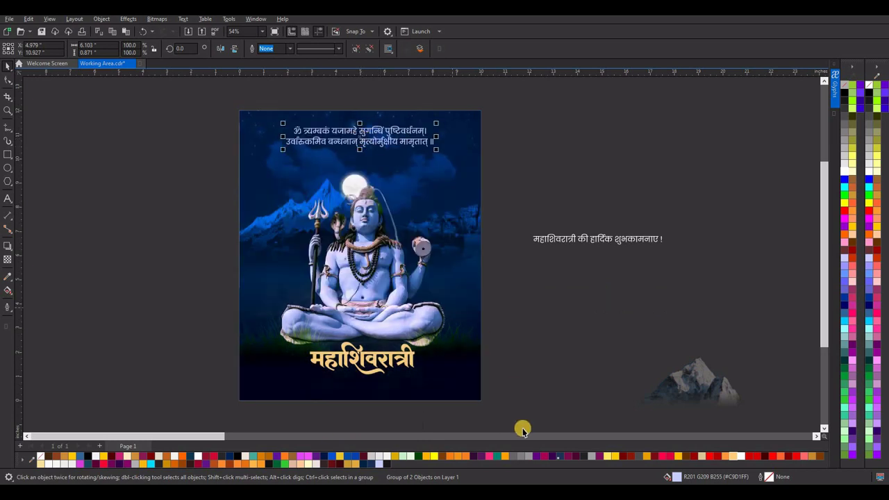
pyautogui.click(847, 175)
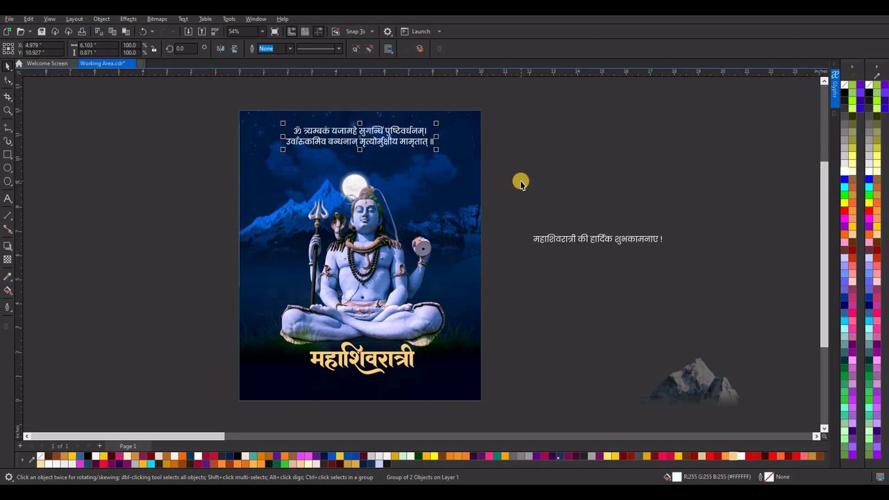
# Place the महाशिवरात्री की हार्दिक शुभकामनाए ! greeting below the title, scaled to about 4.08 inches wide and filled white.
pyautogui.moveTo(595, 239); pyautogui.dragTo(413, 405)
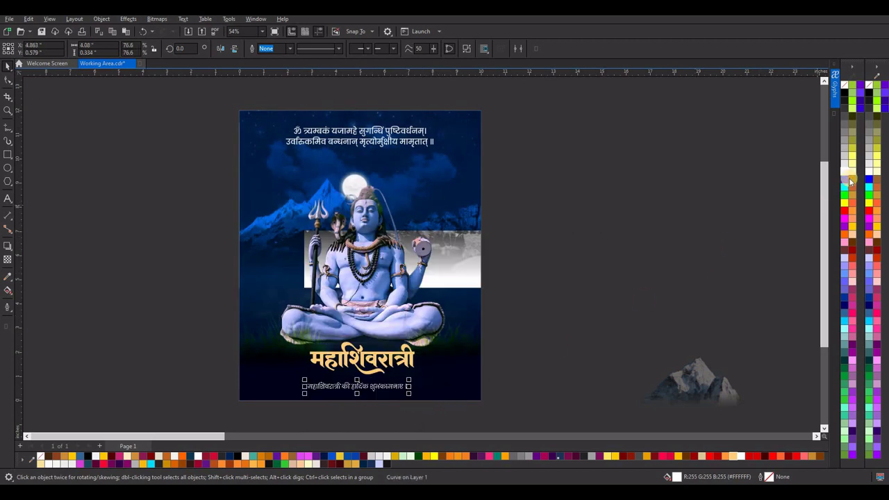
pyautogui.moveTo(850, 182); pyautogui.dragTo(362, 383)
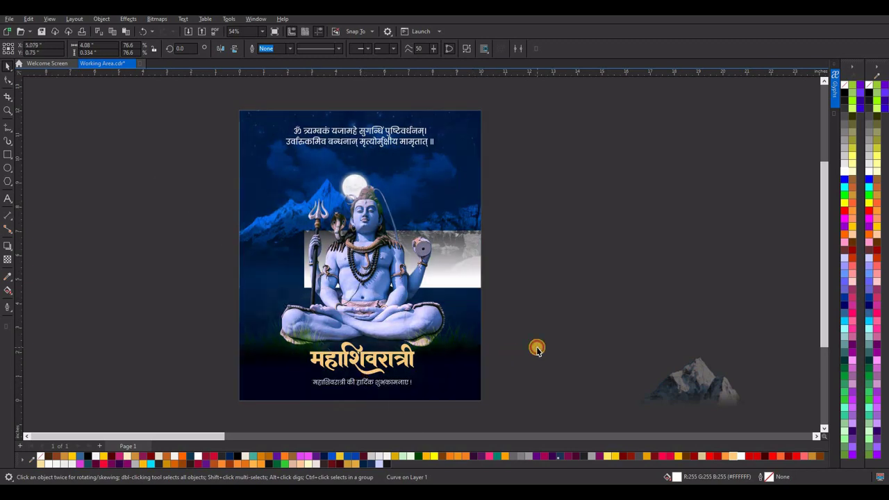
# Move the small rocky mountain image onto the poster, behind the trident side of the seated Shiva figure.
pyautogui.click(688, 368)
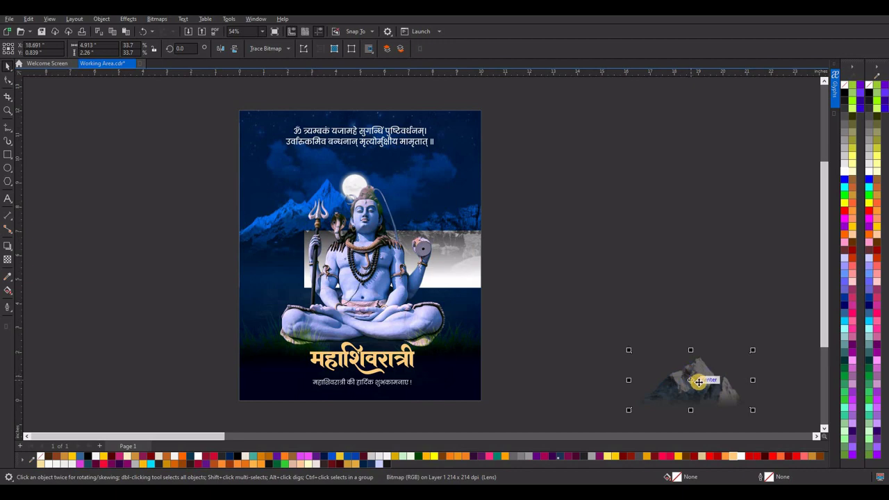
pyautogui.moveTo(702, 379); pyautogui.dragTo(314, 300)
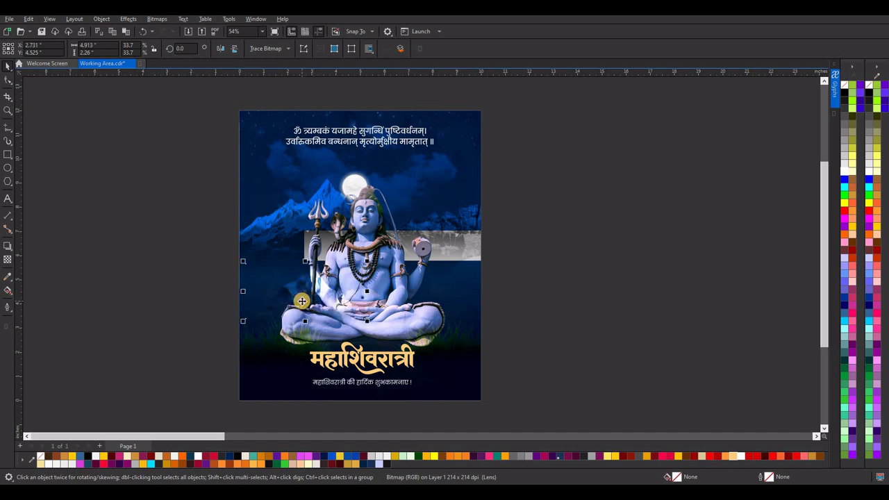
pyautogui.press('Escape')
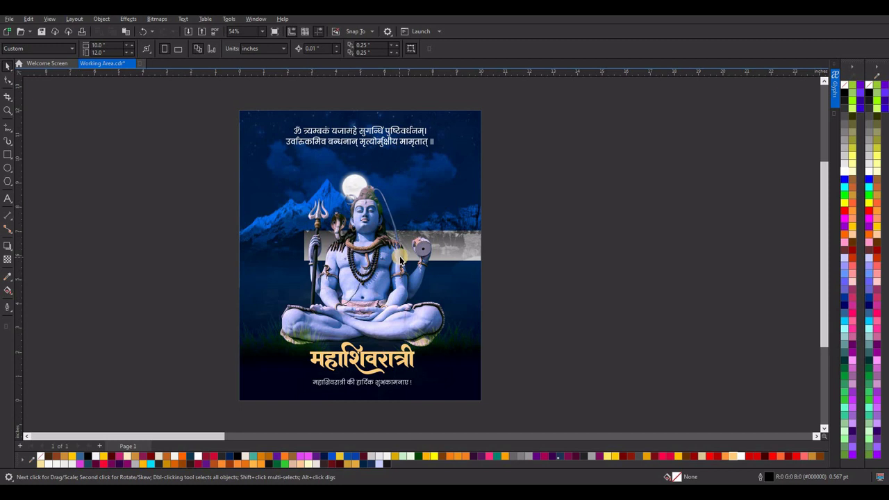
pyautogui.scroll(-1, 401, 259)
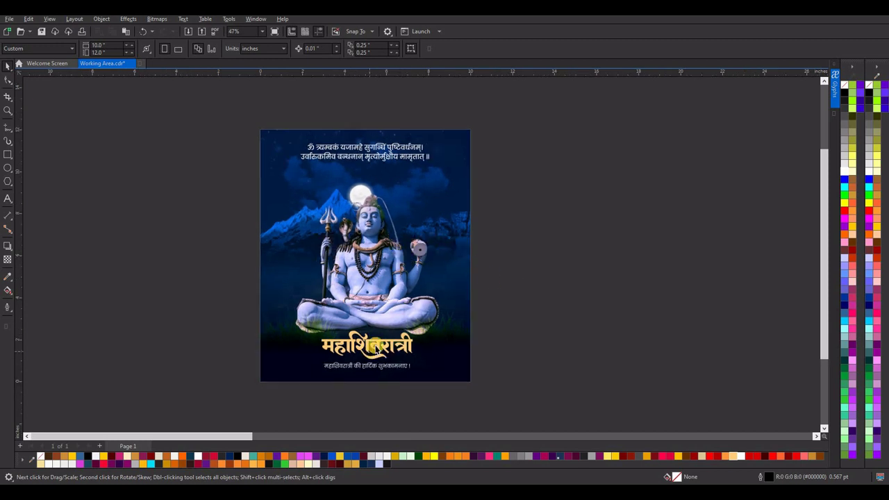
# Change the महाशिवरात्री title's fill to a deeper golden orange.
pyautogui.click(375, 345)
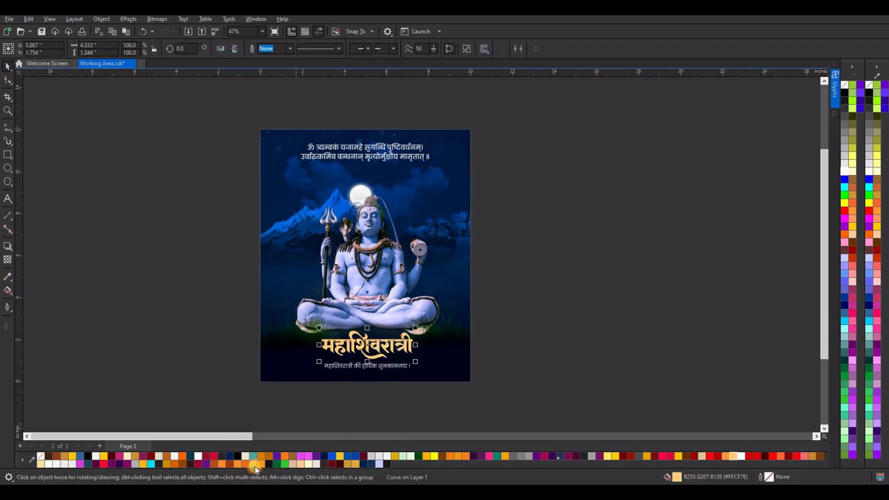
pyautogui.click(374, 386)
pyautogui.scroll(-1, 402, 262)
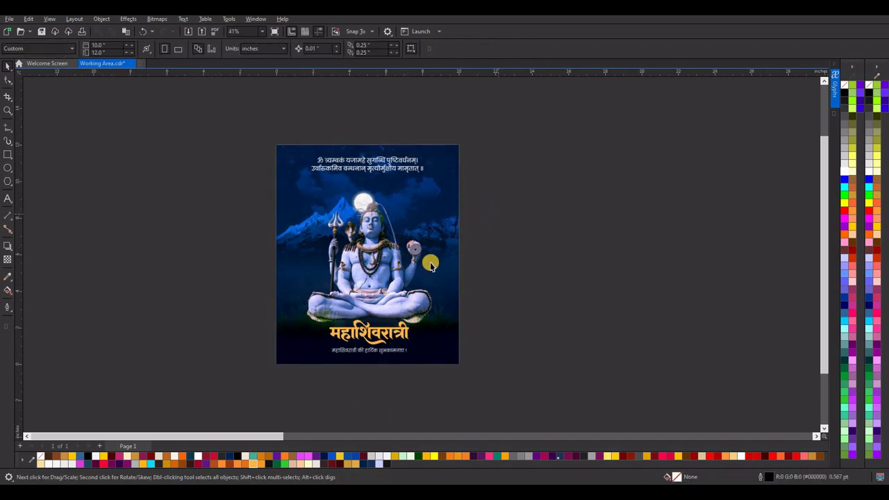
pyautogui.scroll(1, 351, 286)
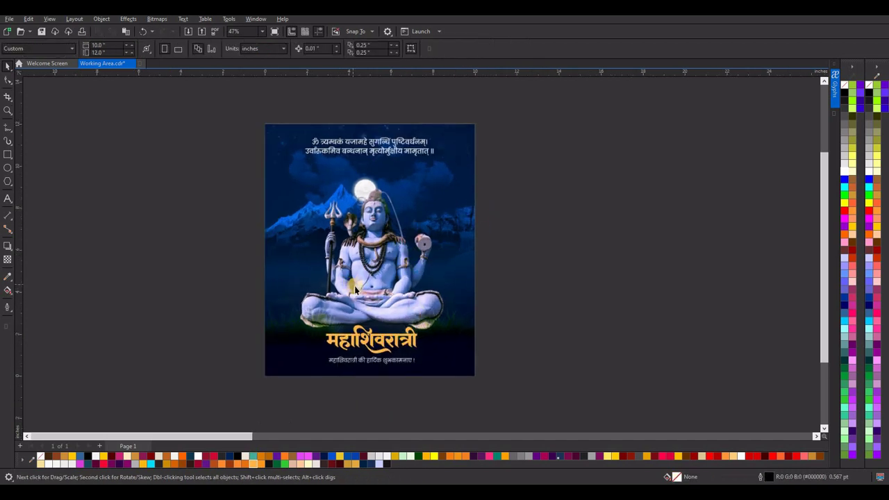
# Open Color Balance for the Shiva bitmap and reset all of its color channels.
pyautogui.click(385, 310)
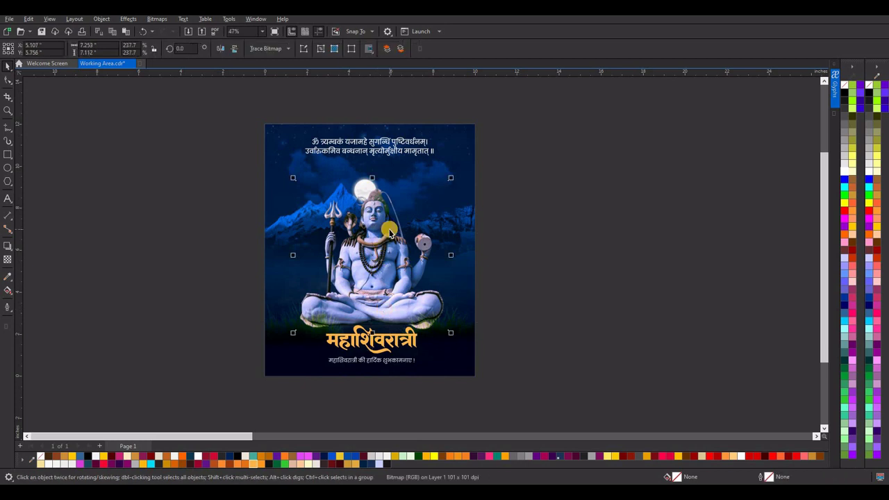
pyautogui.click(389, 233)
pyautogui.scroll(1, 391, 235)
pyautogui.click(128, 19)
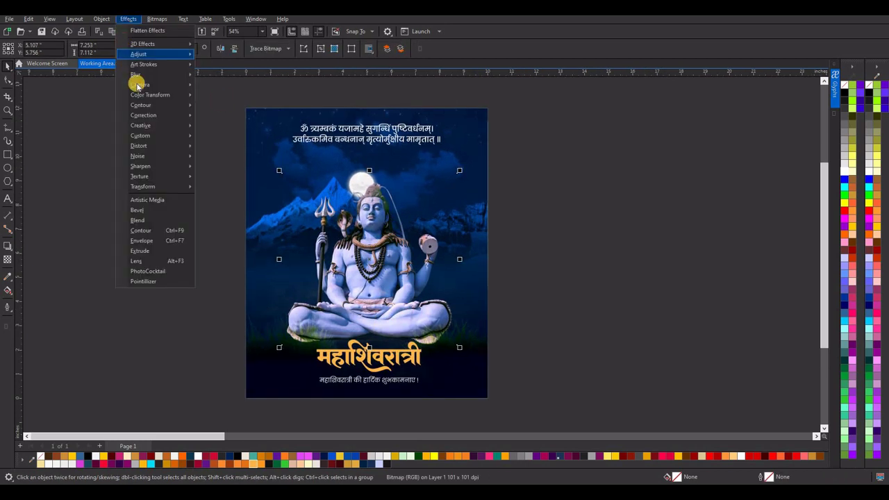
pyautogui.moveTo(153, 54)
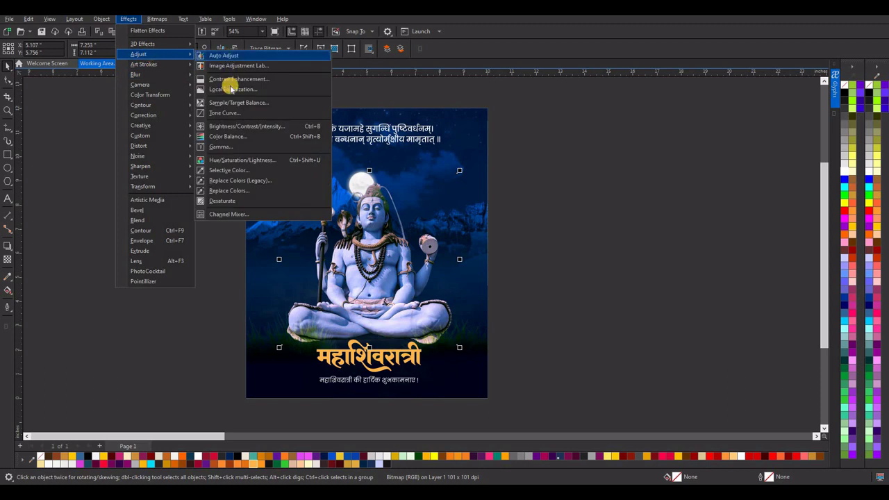
pyautogui.click(233, 136)
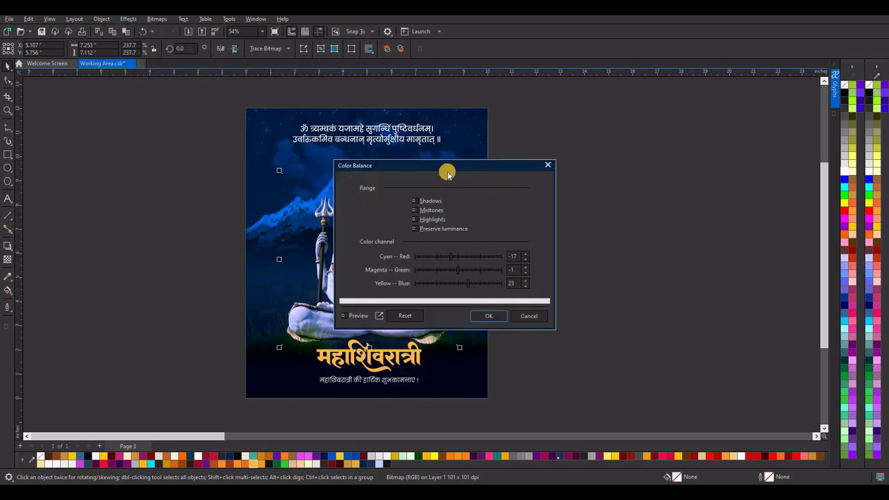
pyautogui.click(569, 304)
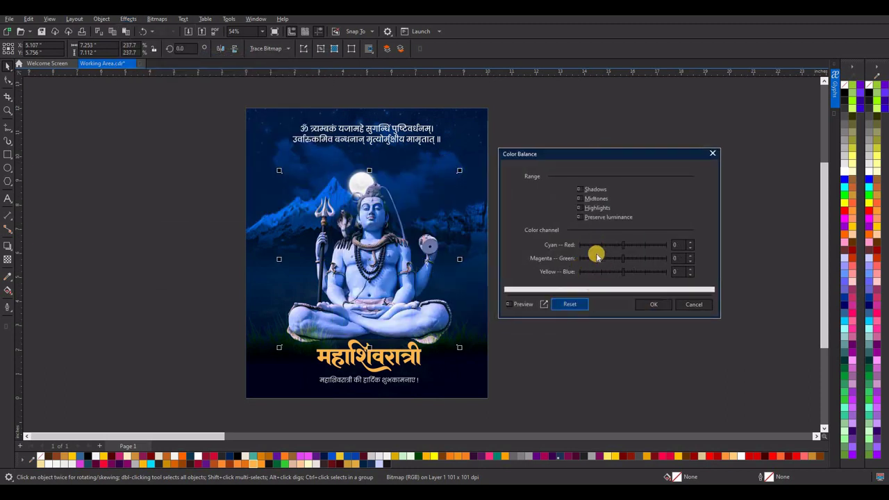
# Apply Color Balance to the Shiva bitmap with Cyan–Red at -6, Magenta–Green at 0 and Yellow–Blue at 10.
pyautogui.click(629, 272)
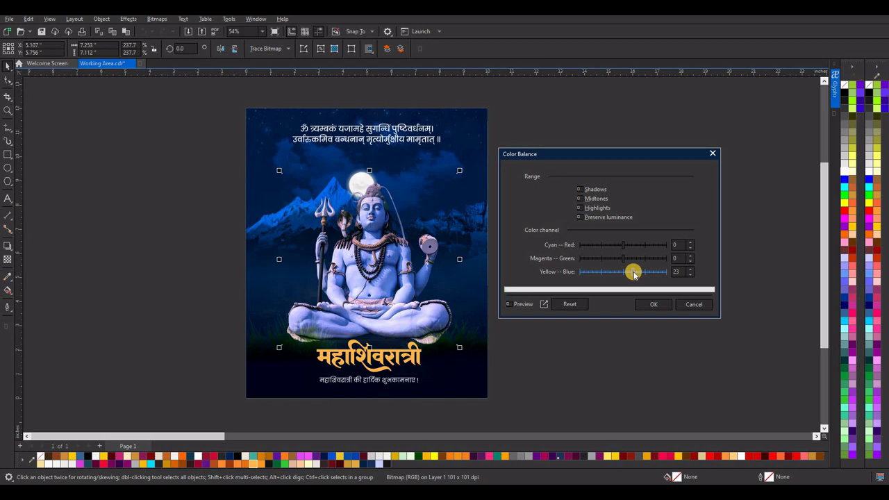
pyautogui.click(629, 274)
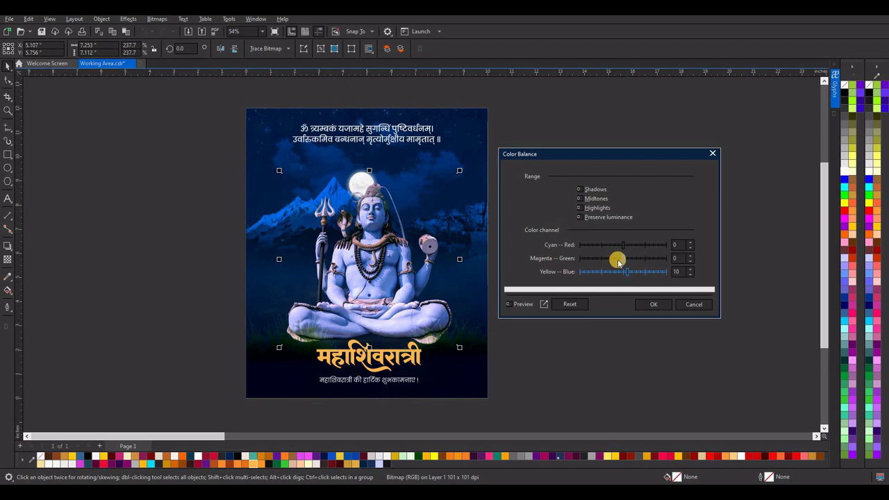
pyautogui.click(620, 260)
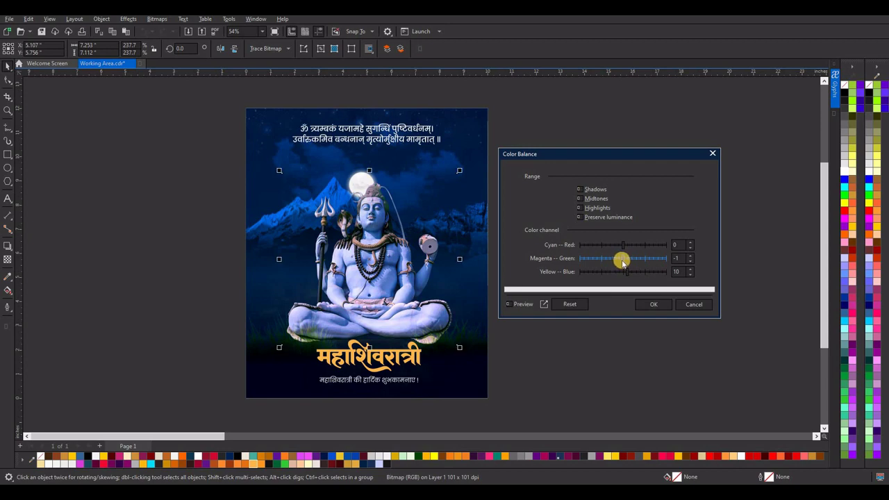
pyautogui.click(691, 258)
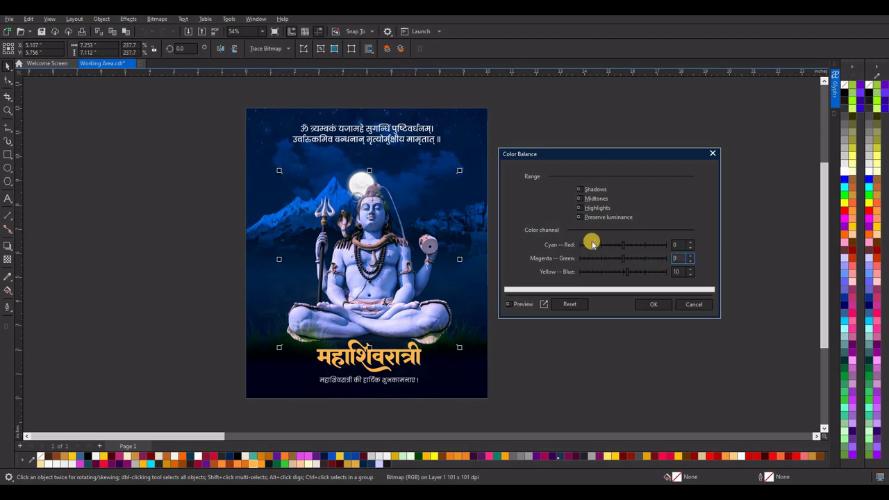
pyautogui.click(620, 247)
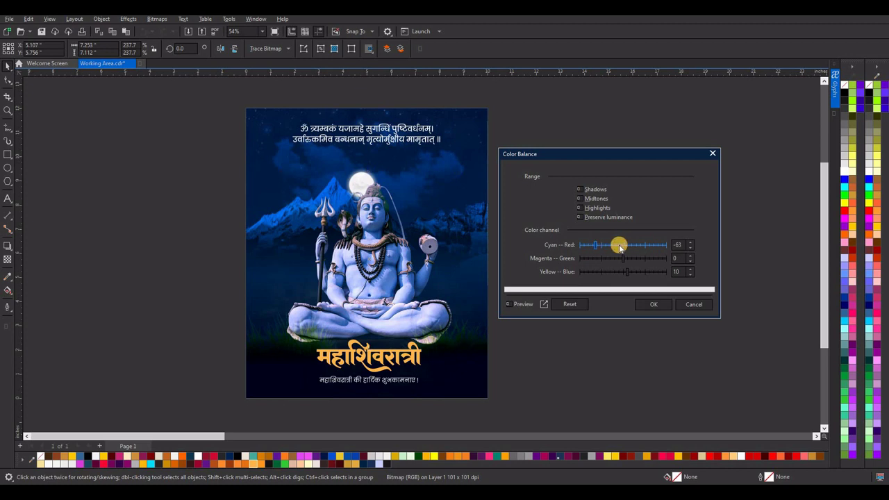
pyautogui.click(619, 246)
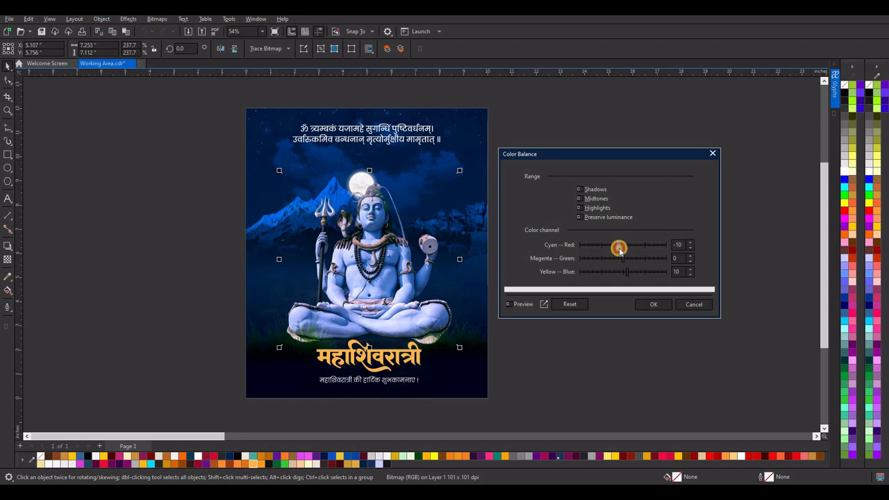
pyautogui.moveTo(620, 250); pyautogui.dragTo(622, 251)
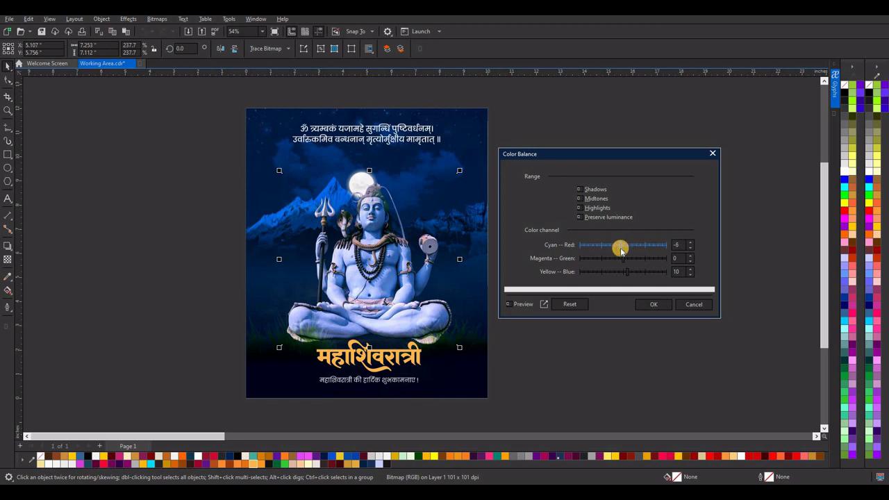
pyautogui.click(653, 304)
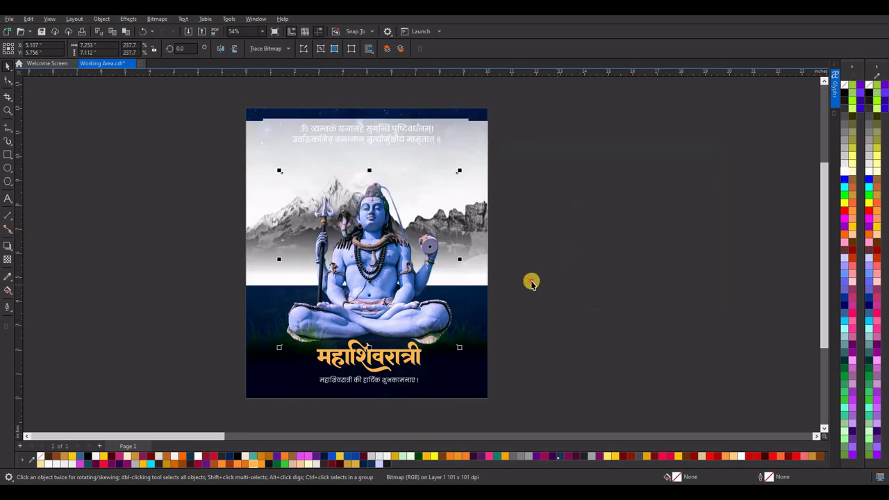
pyautogui.click(490, 273)
pyautogui.scroll(-1, 486, 275)
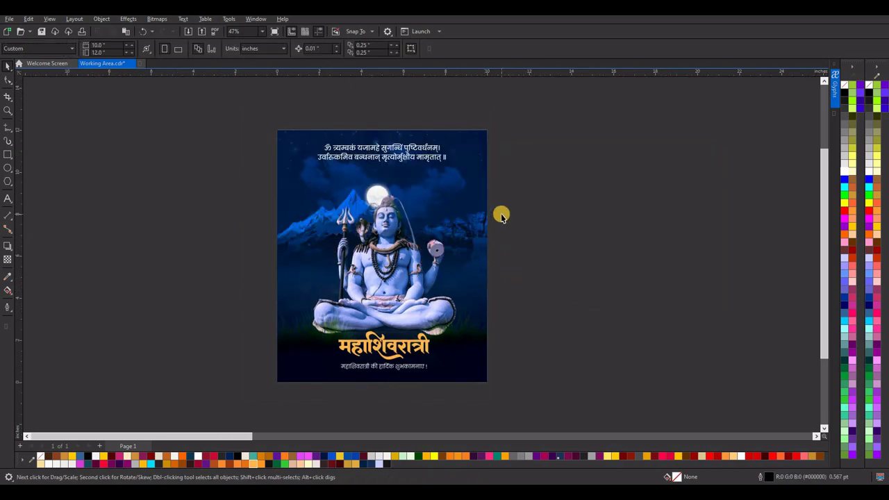